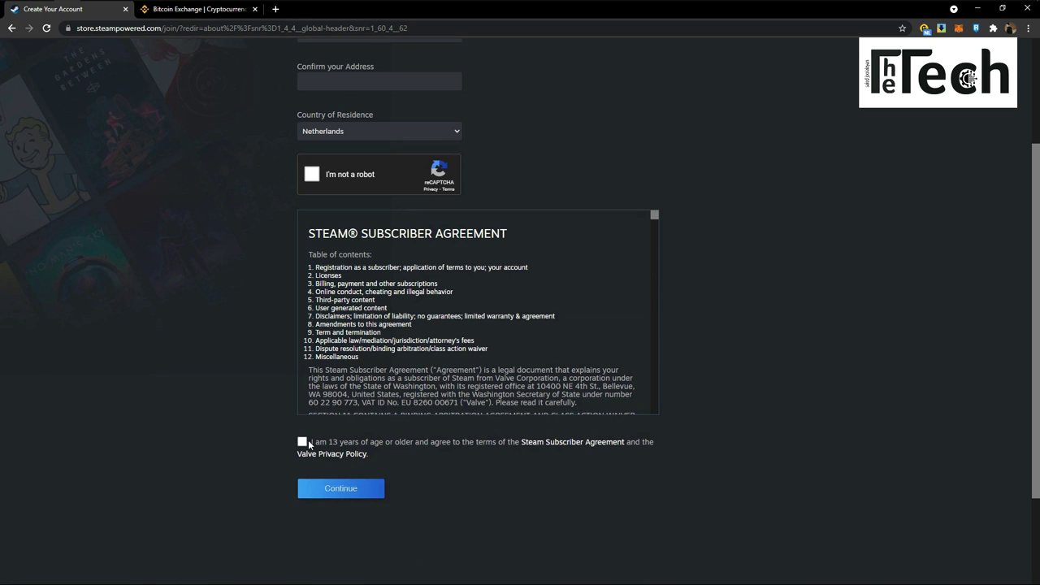
# Scroll the Steam sign-up page back to the top and switch to the Binance 'Bitcoin Exchange' tab
pyautogui.scroll(2, 835, 390)
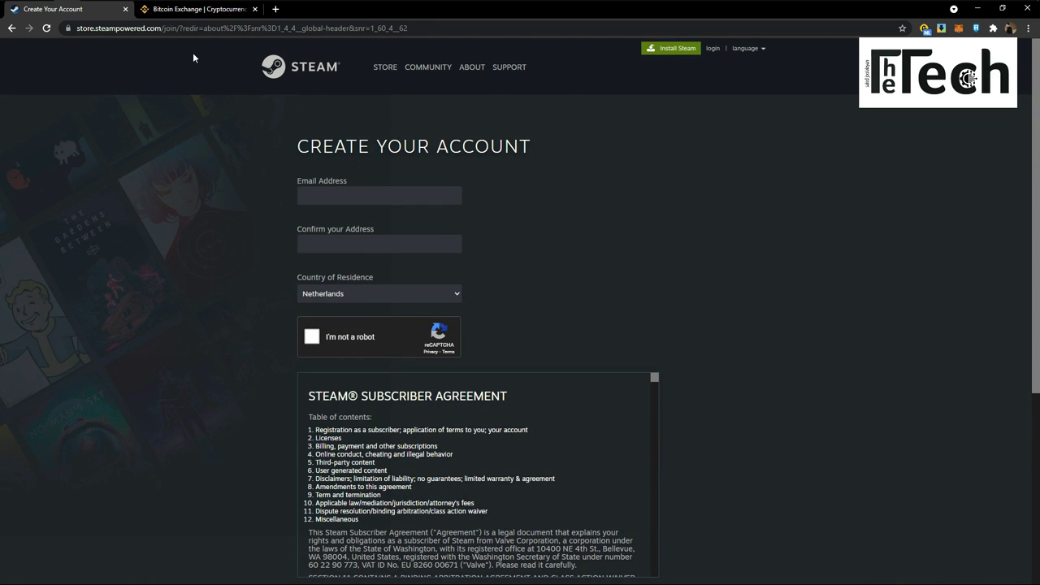
pyautogui.click(200, 9)
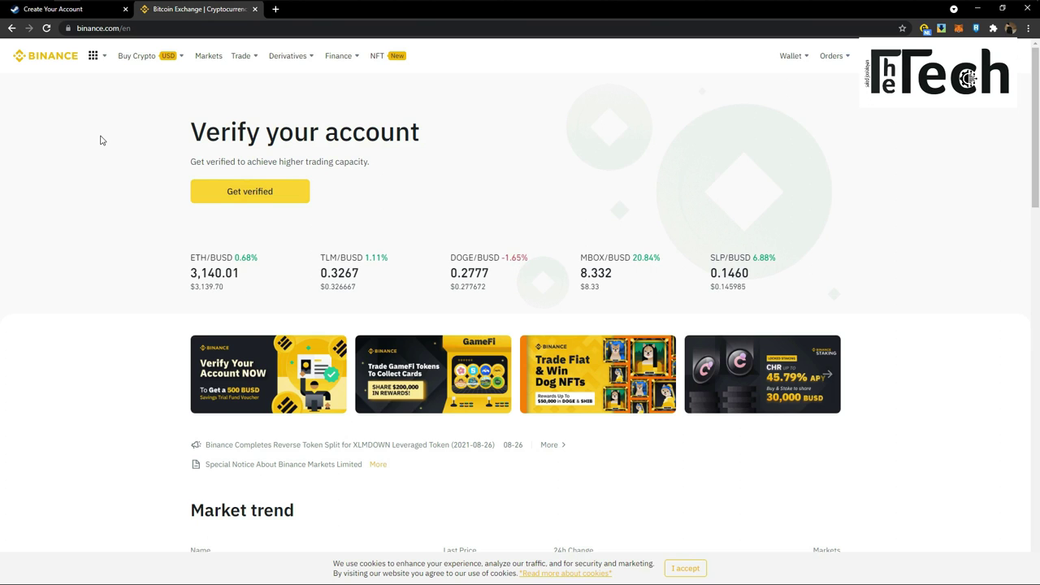
# Log out of the Binance account from the profile dropdown
pyautogui.moveTo(850, 70)
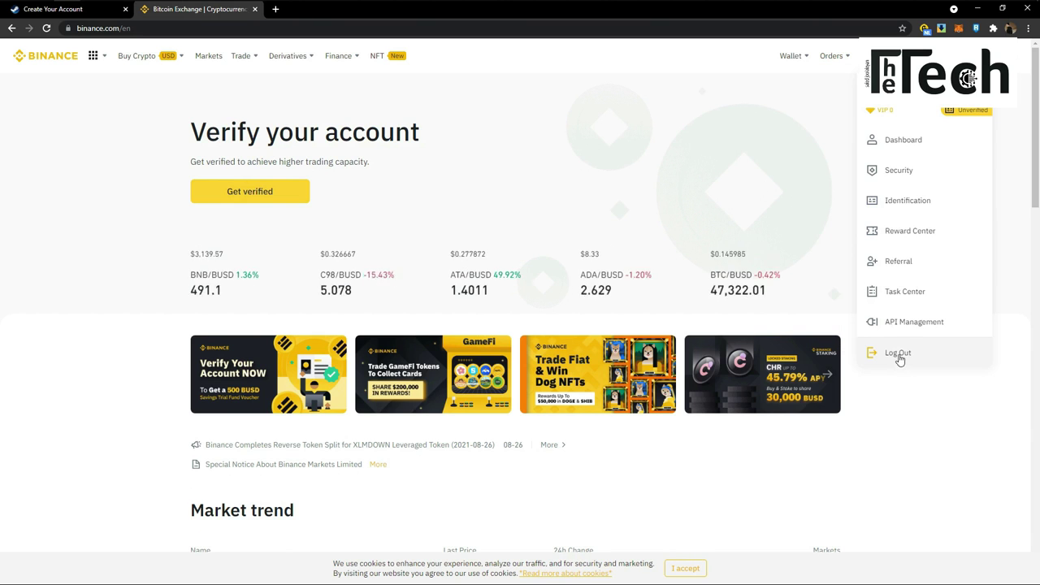
pyautogui.rightClick(877, 357)
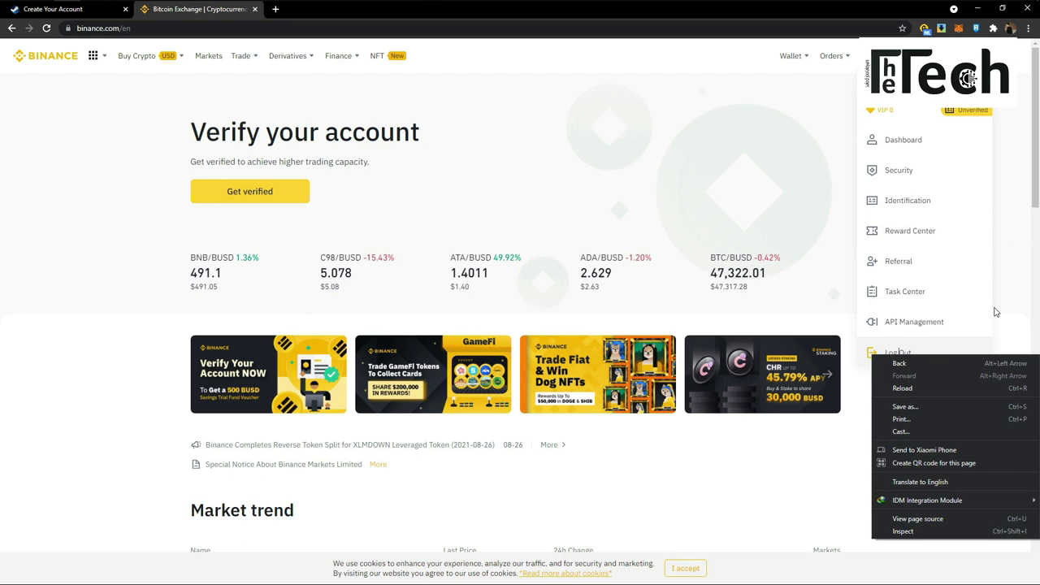
pyautogui.click(889, 351)
pyautogui.click(889, 354)
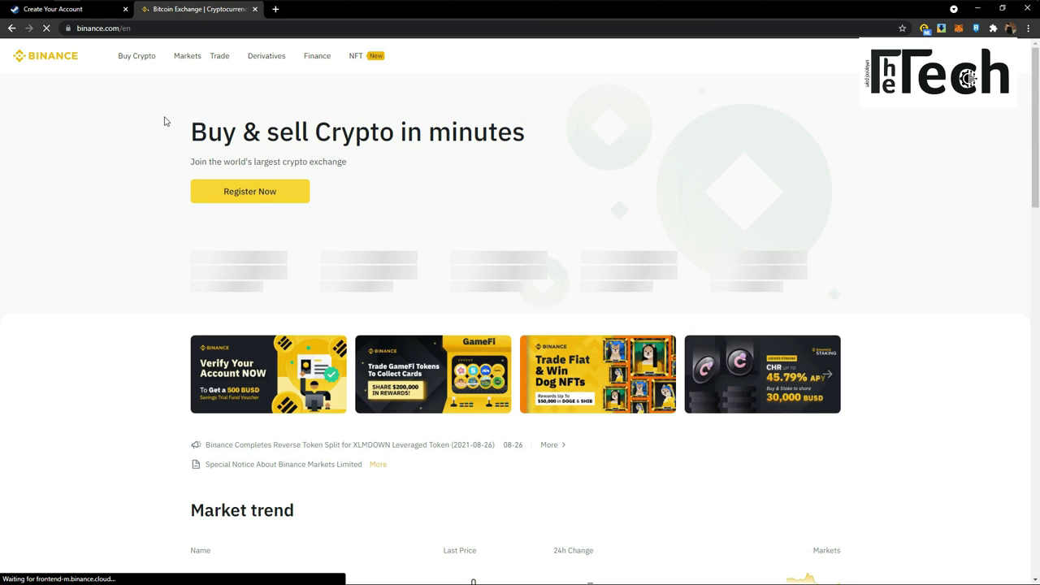
# Open the Register Now form and click into its Email and Password fields
pyautogui.click(258, 194)
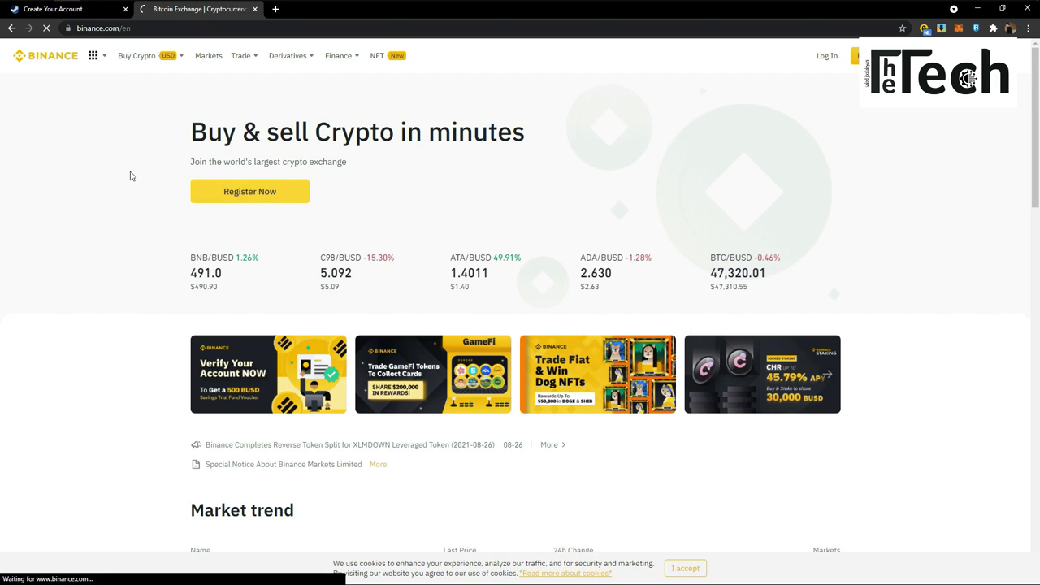
pyautogui.click(389, 233)
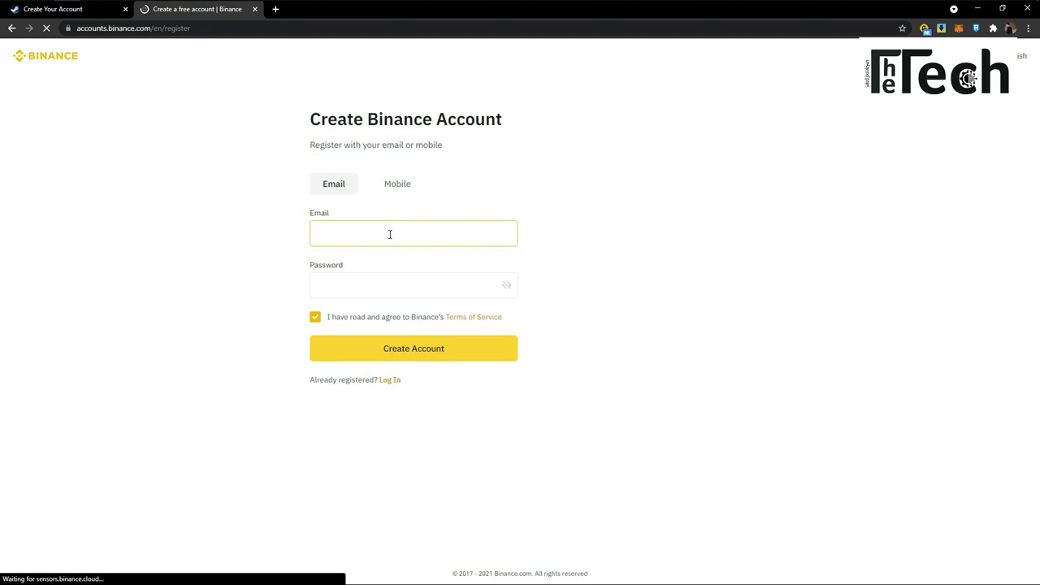
pyautogui.click(392, 275)
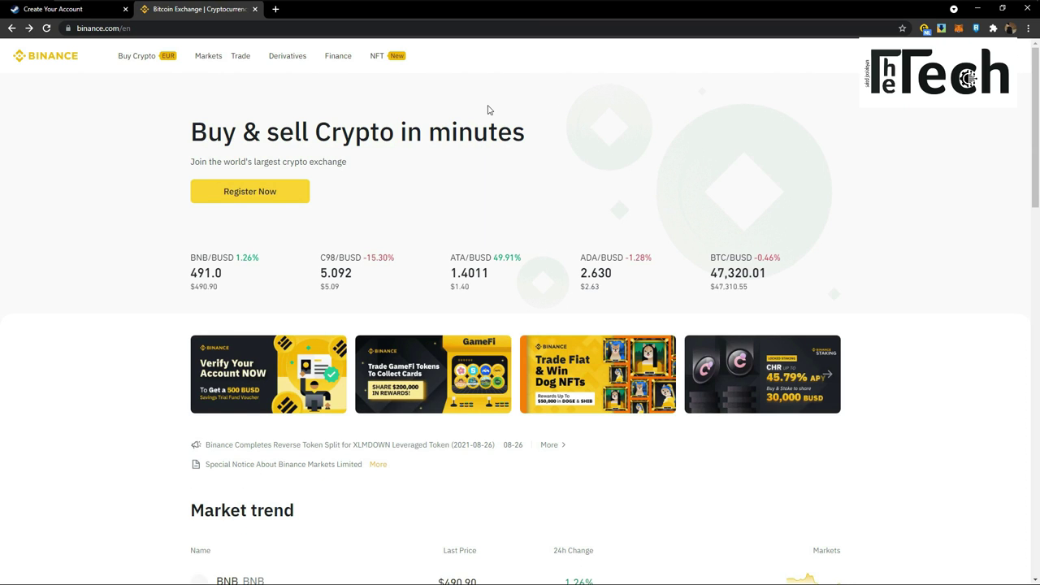
# Log in to Binance with the saved email and password and solve the slider puzzle
pyautogui.click(826, 59)
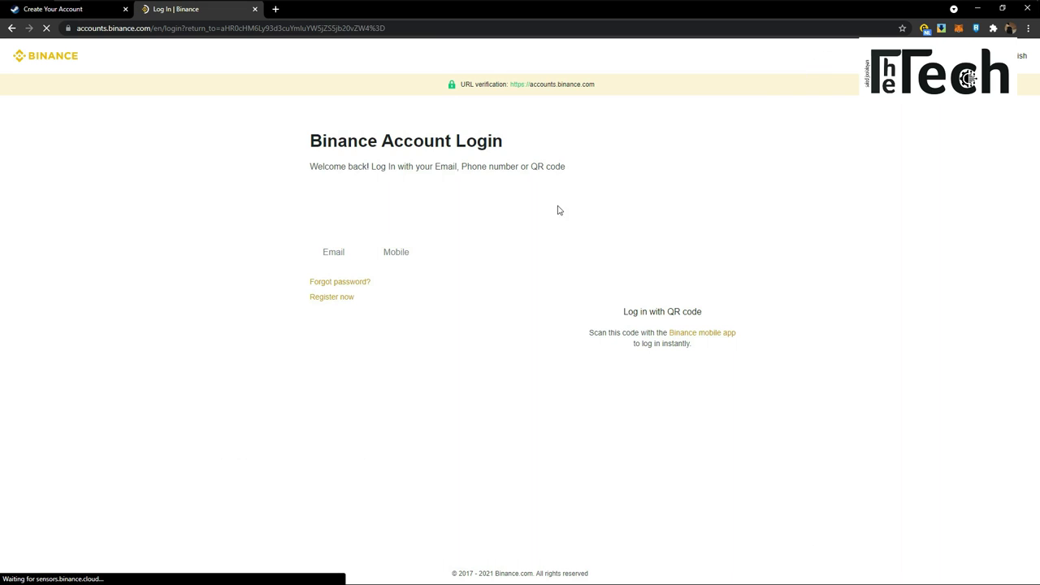
pyautogui.click(415, 256)
pyautogui.click(429, 281)
pyautogui.click(453, 348)
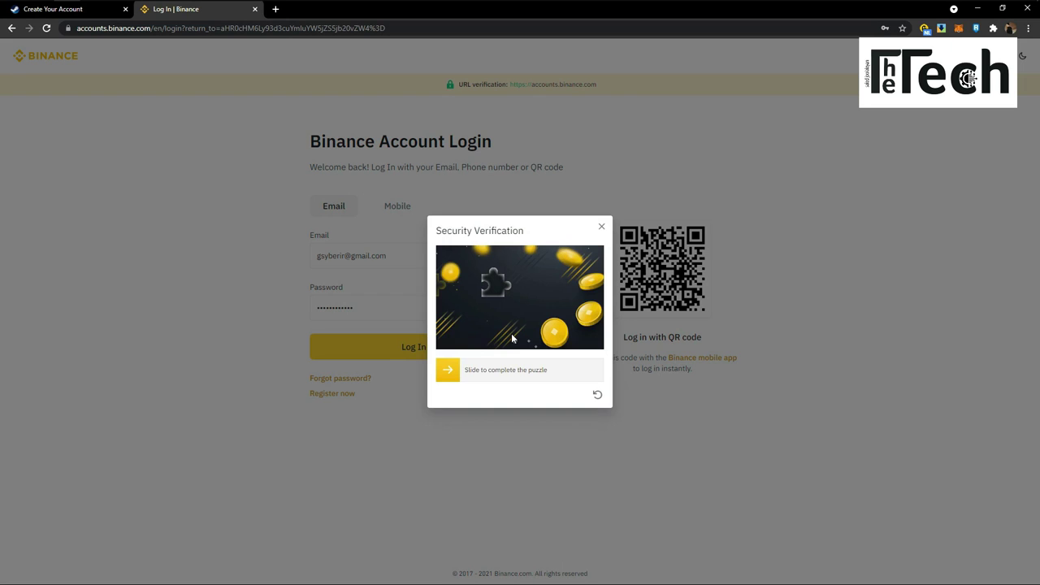
pyautogui.moveTo(449, 375); pyautogui.dragTo(493, 375)
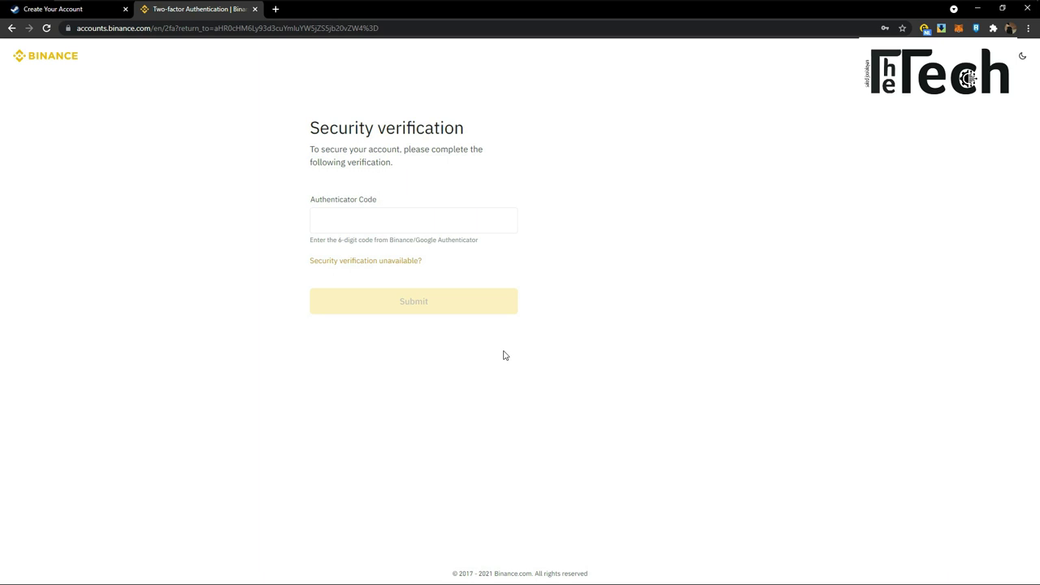
# Enter the authenticator code and submit the two-factor check
pyautogui.click(405, 221)
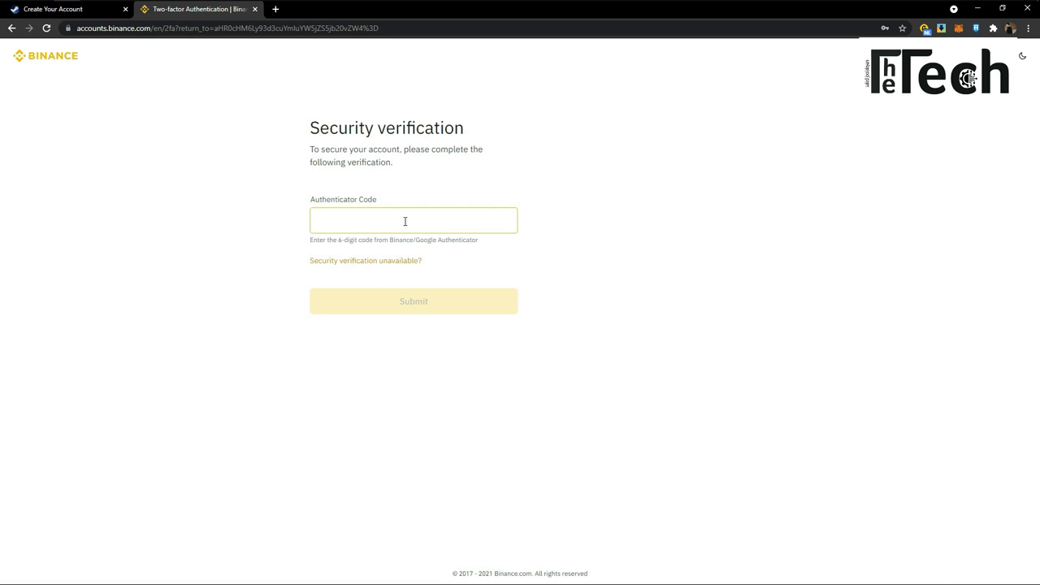
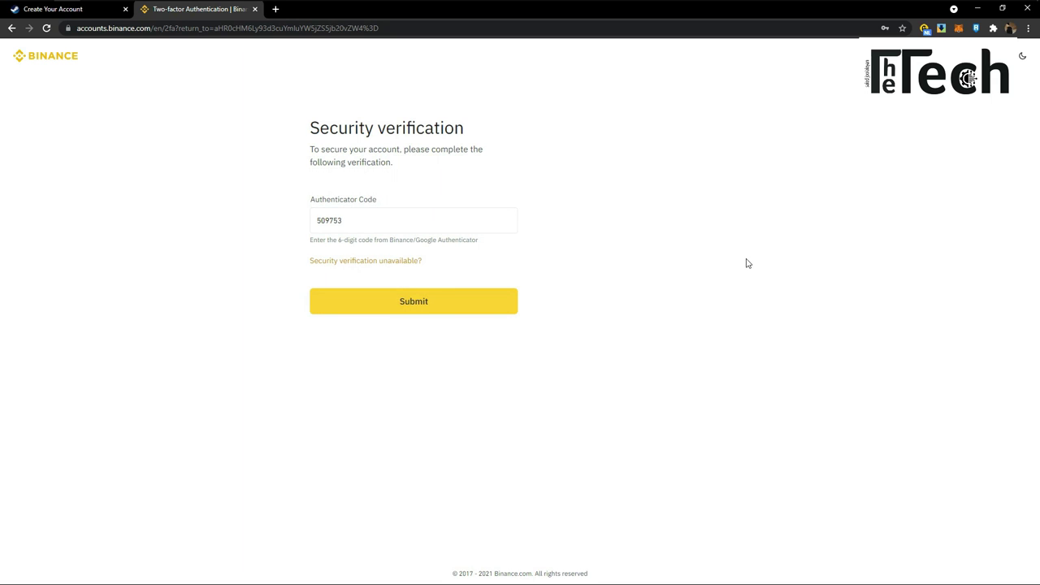
pyautogui.click(448, 306)
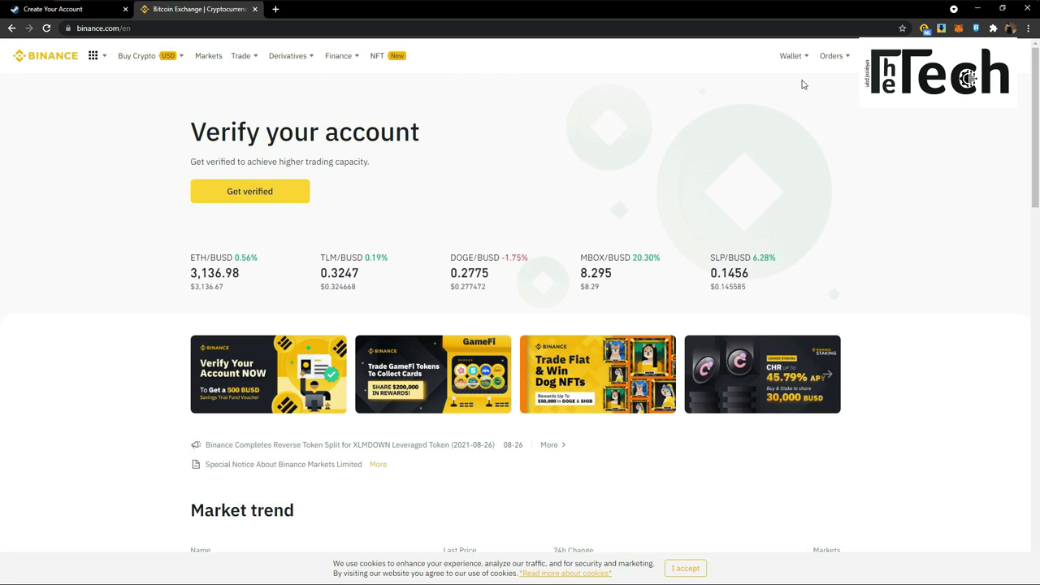
# Go to Wallet > Overview, choose Deposit, then pick Crypto Deposit
pyautogui.moveTo(794, 58)
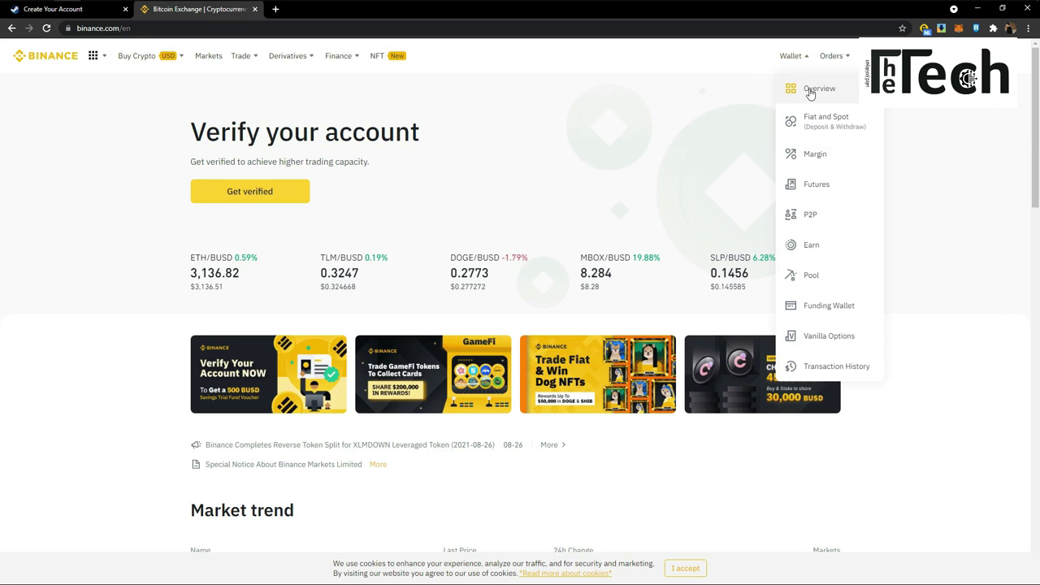
pyautogui.click(810, 92)
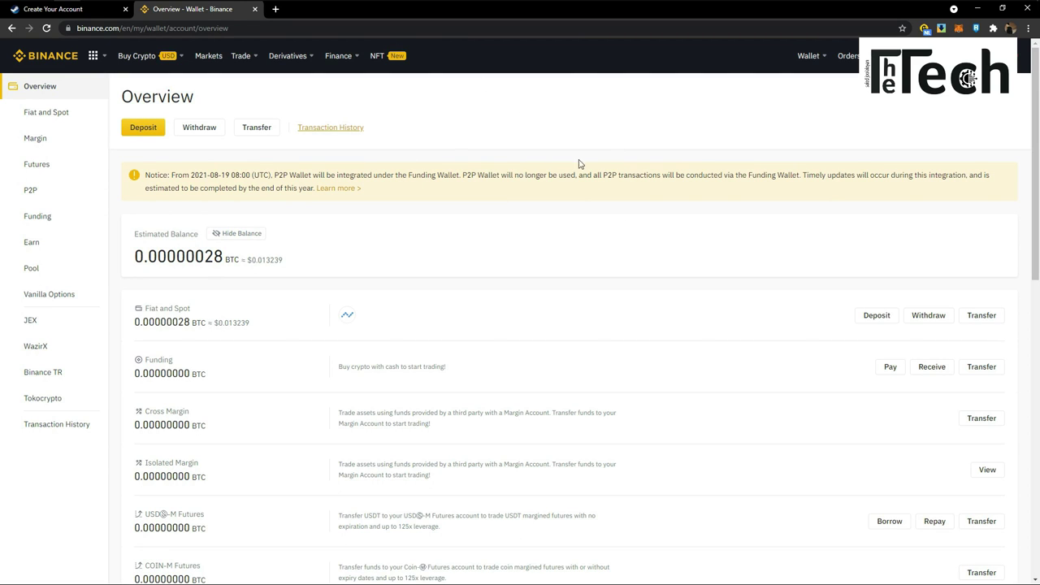
pyautogui.click(140, 133)
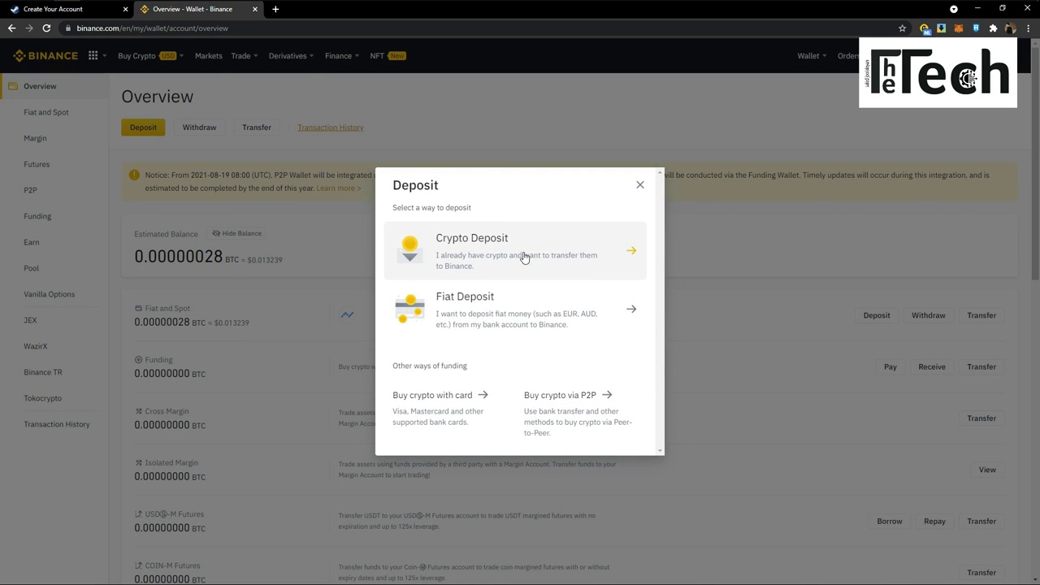
pyautogui.click(501, 256)
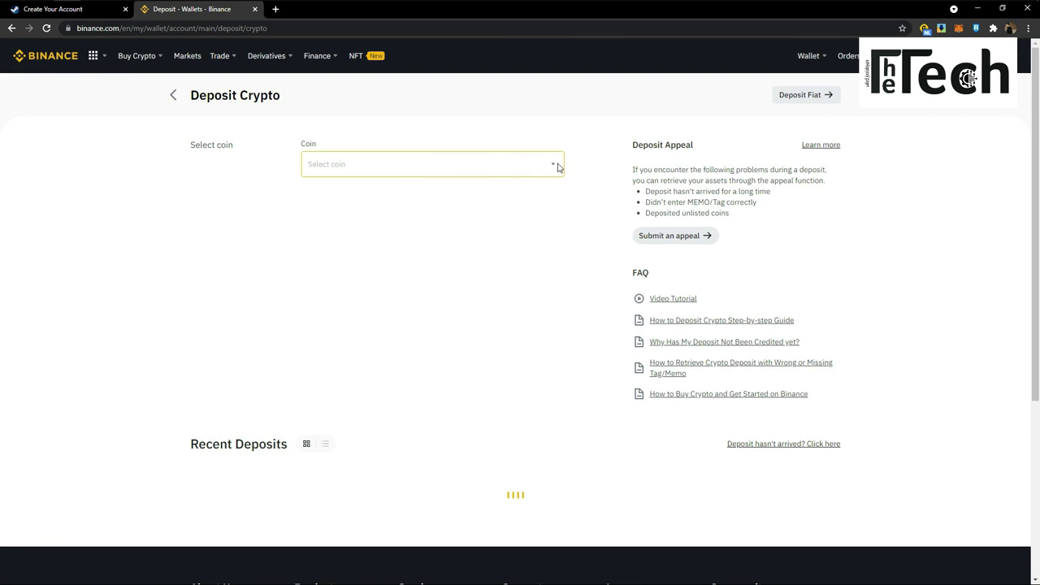
# Search 'nano' in the Coin list, select NANO, and dismiss the minimum-deposit warning
pyautogui.click(559, 167)
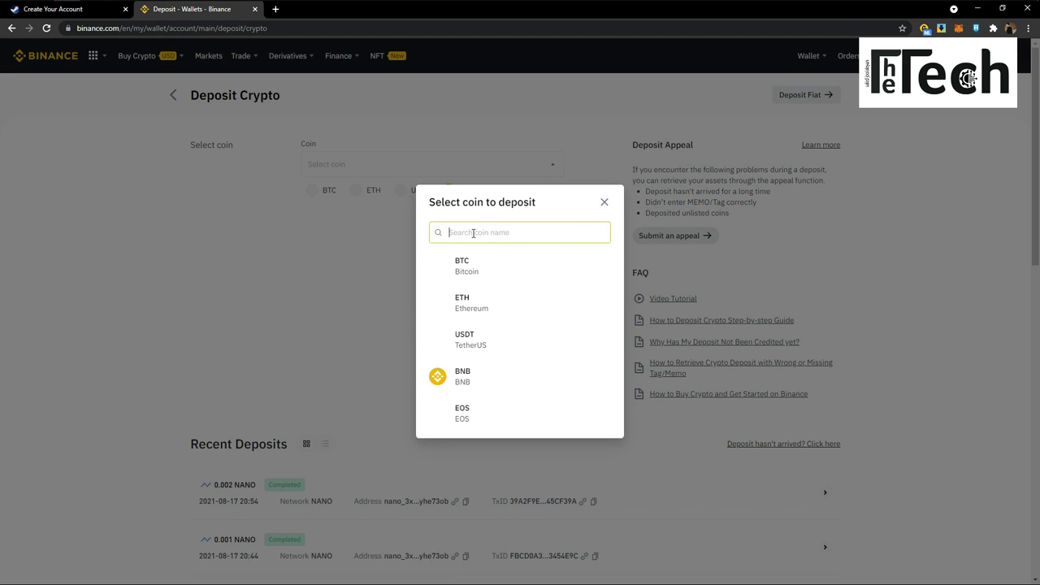
pyautogui.write('nano')
pyautogui.click(478, 274)
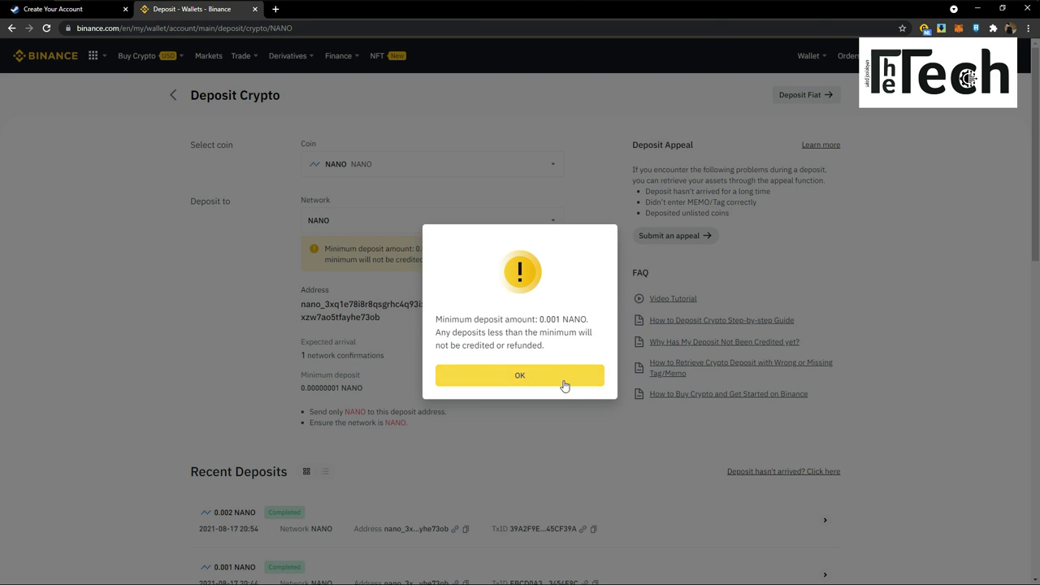
pyautogui.click(564, 381)
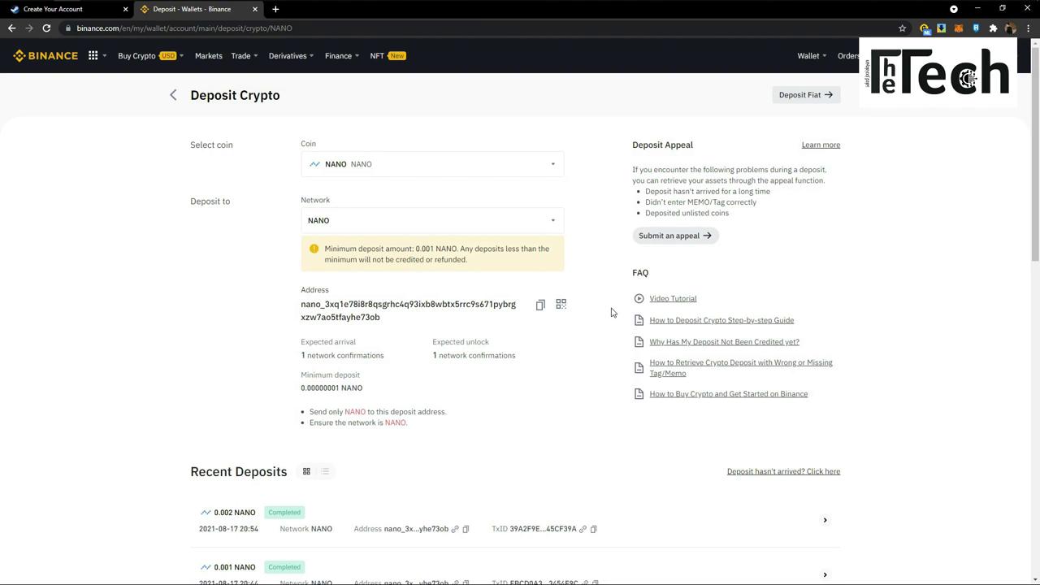
# Copy the generated NANO deposit address with its copy icon
pyautogui.scroll(-1, 541, 313)
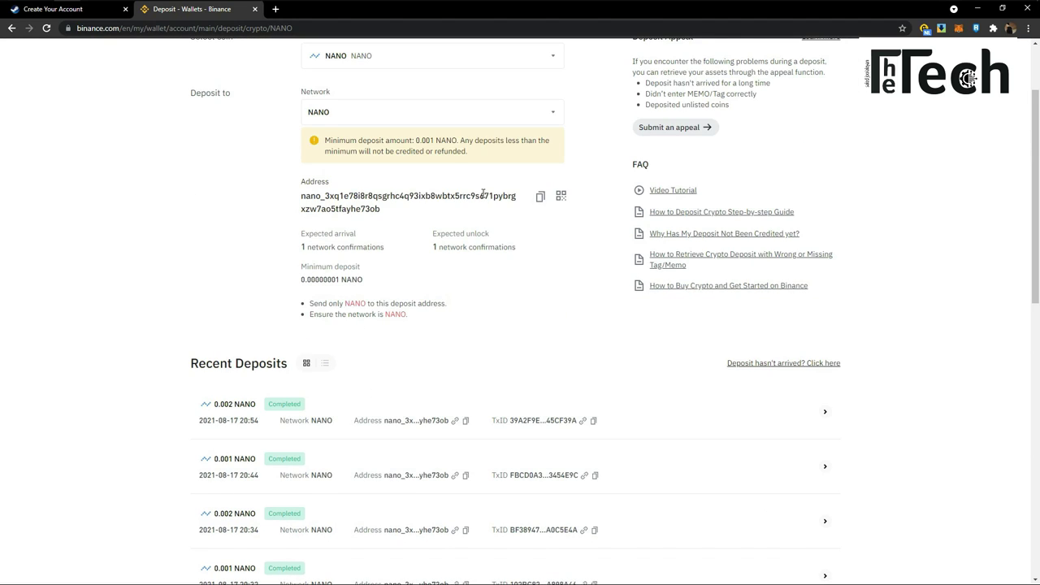
pyautogui.doubleClick(328, 197)
pyautogui.click(390, 209)
pyautogui.click(541, 197)
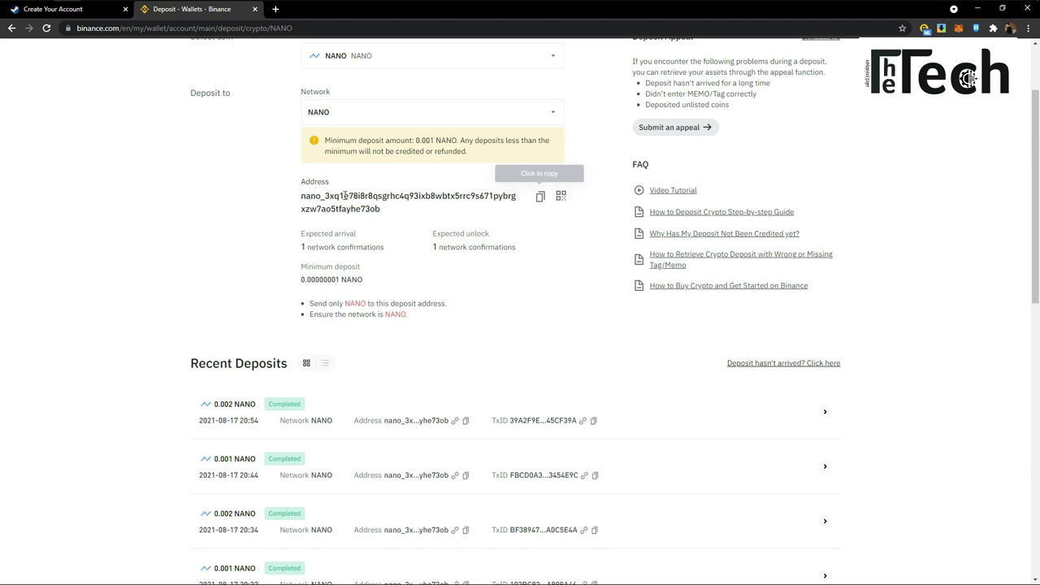
pyautogui.scroll(1, 358, 205)
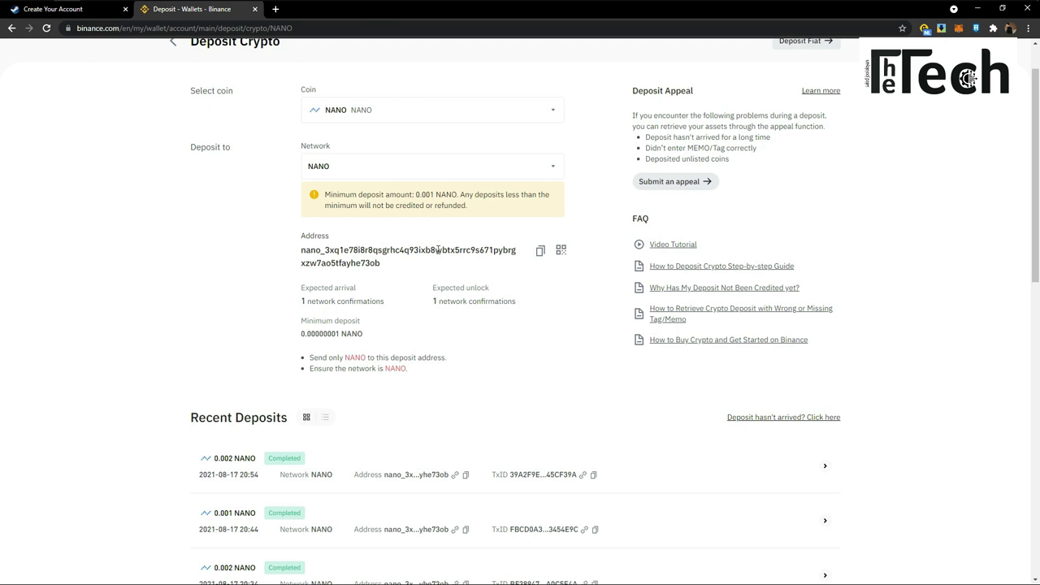
pyautogui.click(540, 250)
pyautogui.doubleClick(423, 252)
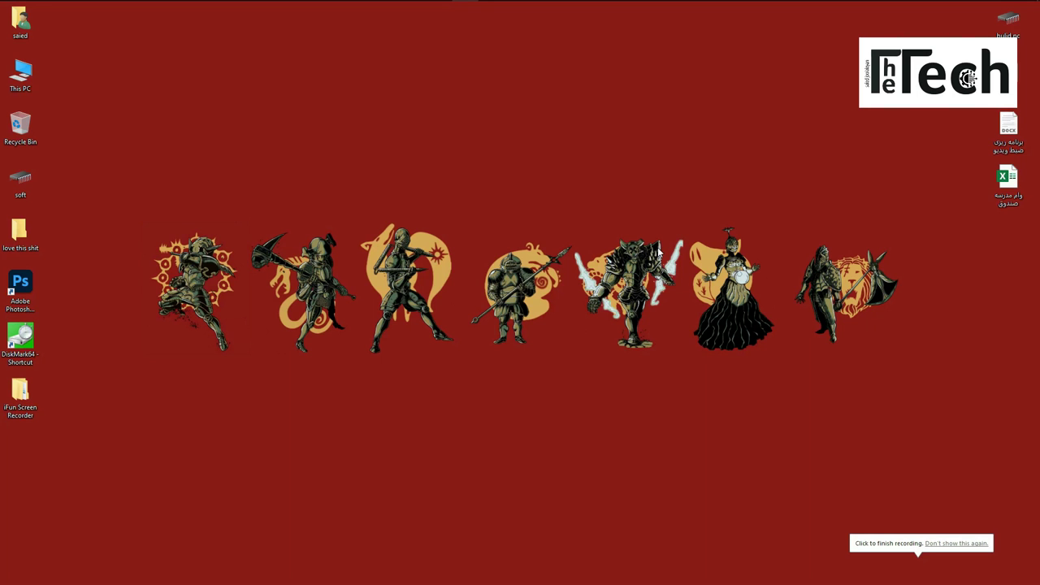
# Leave the browser and bring up the Steam client on its Store page
pyautogui.moveTo(174, 3)
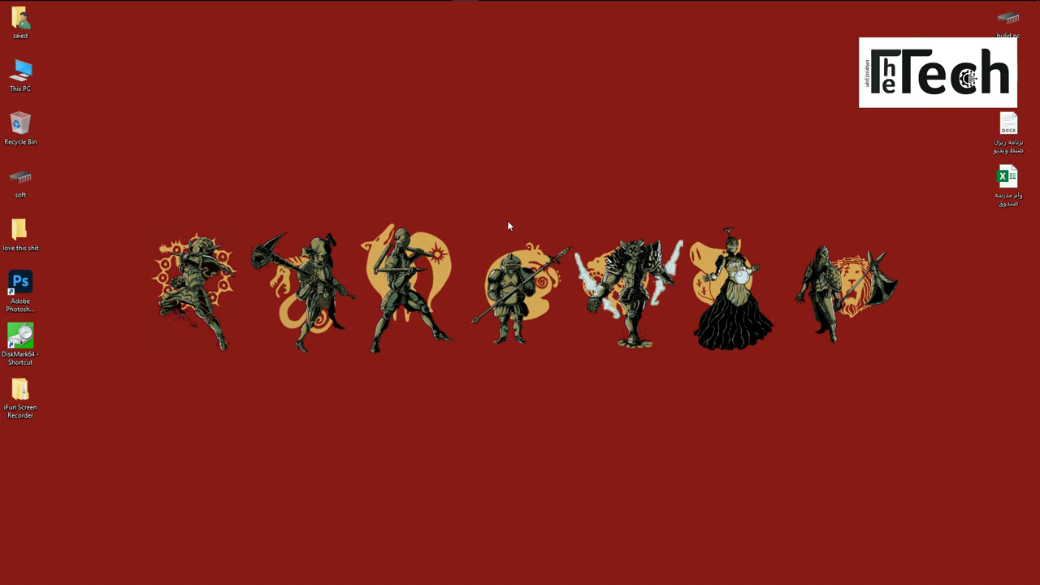
pyautogui.moveTo(128, 35)
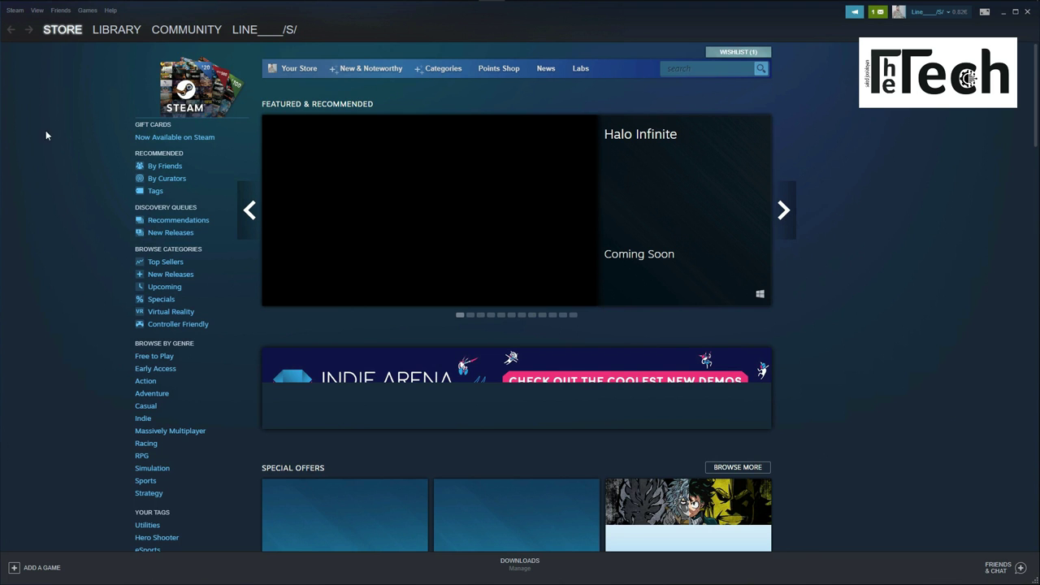
# Check the library home, then open Categories > Free to Play and show what's being played
pyautogui.click(108, 46)
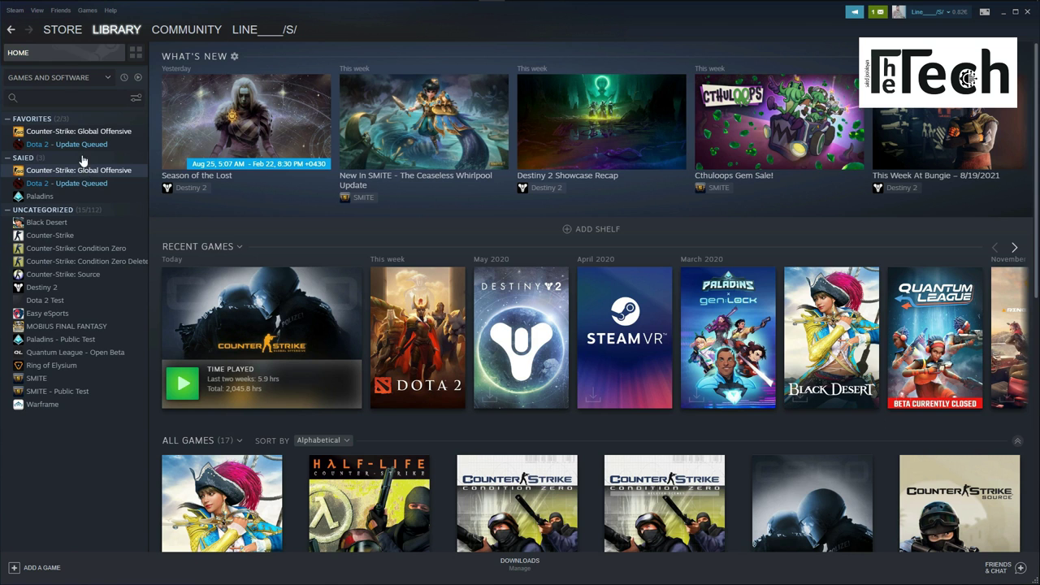
pyautogui.click(59, 33)
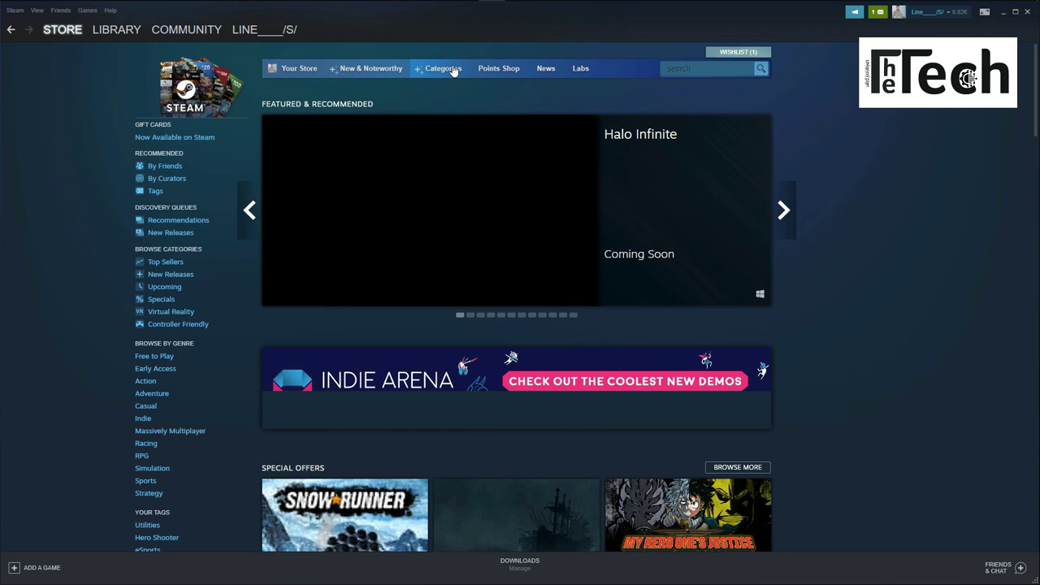
pyautogui.moveTo(453, 70)
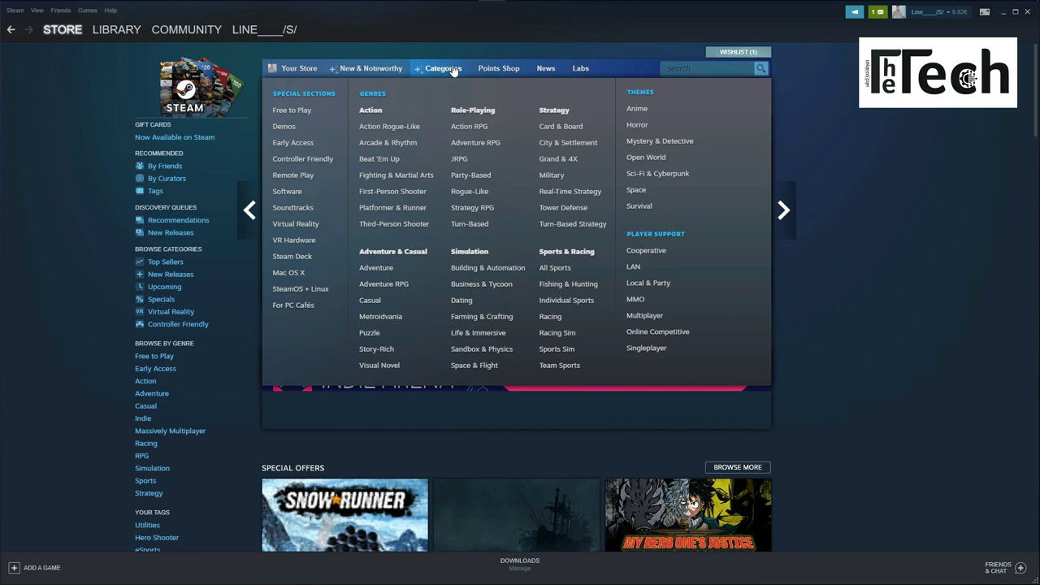
pyautogui.click(300, 111)
pyautogui.scroll(-4, 185, 328)
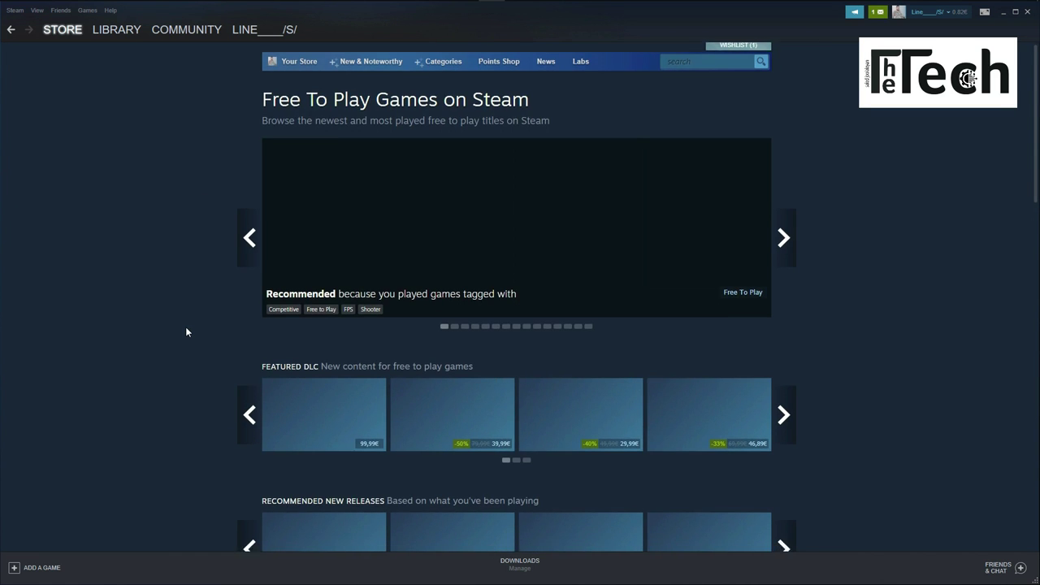
pyautogui.scroll(-1, 187, 329)
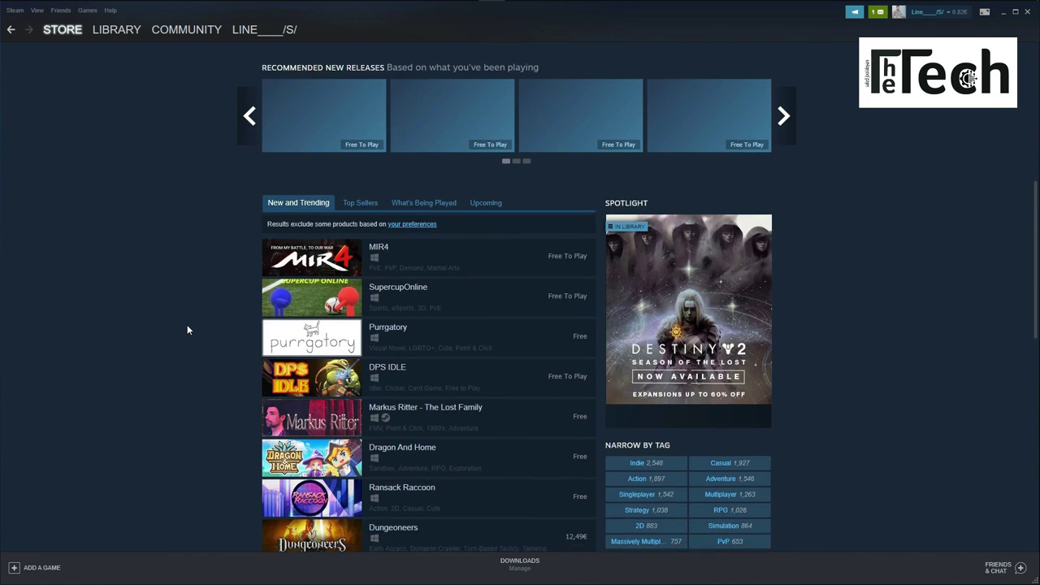
pyautogui.scroll(-1, 187, 329)
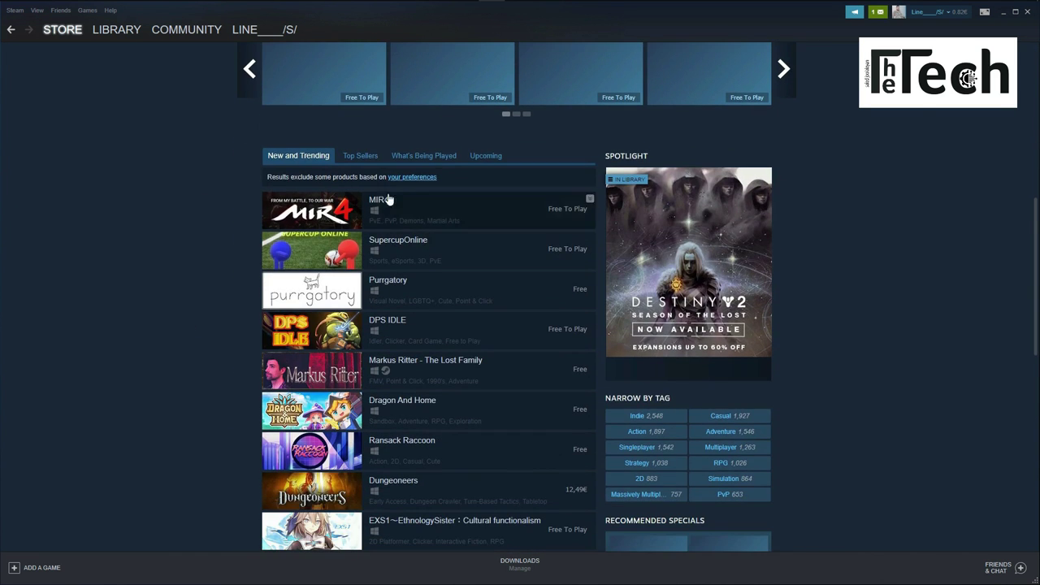
pyautogui.click(442, 159)
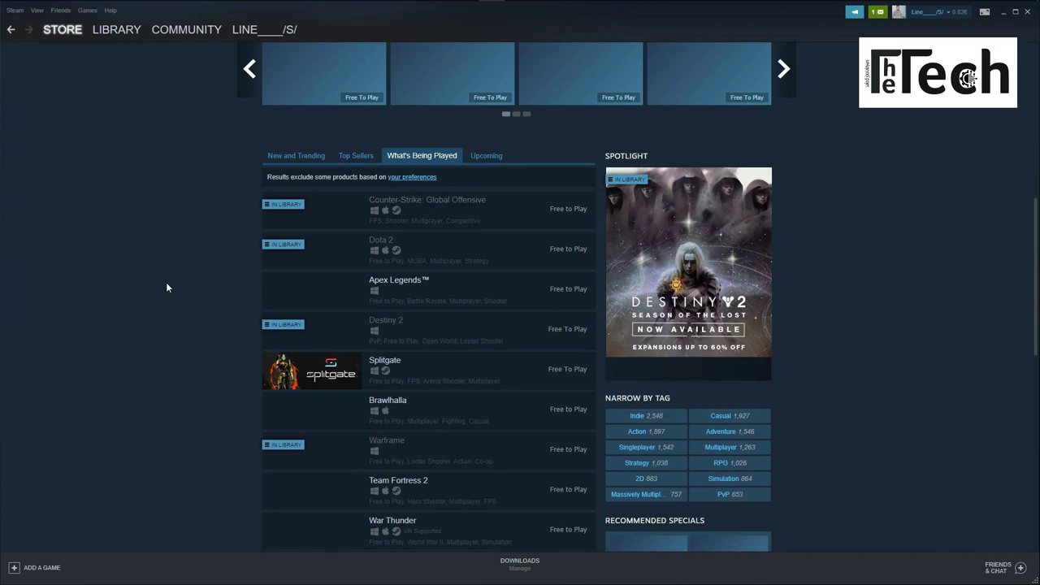
# Browse the What's Being Played list and open the Counter-Strike: Global Offensive store page
pyautogui.scroll(-2, 173, 285)
pyautogui.scroll(2, 172, 288)
pyautogui.moveTo(329, 212)
pyautogui.moveTo(334, 251)
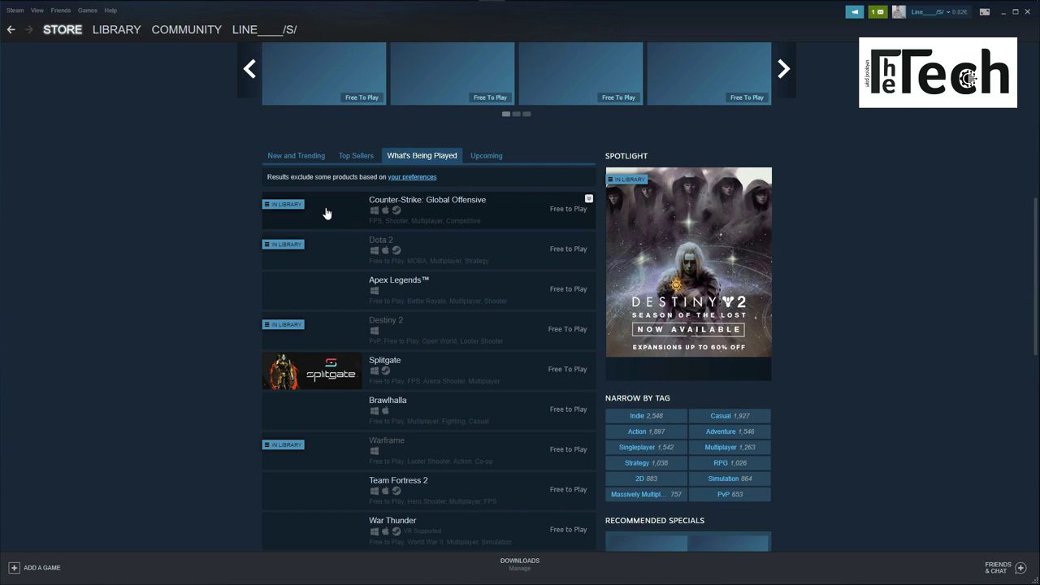
pyautogui.click(460, 197)
# Scroll down the CS:GO store page and click Play Game to launch it
pyautogui.scroll(-3, 144, 312)
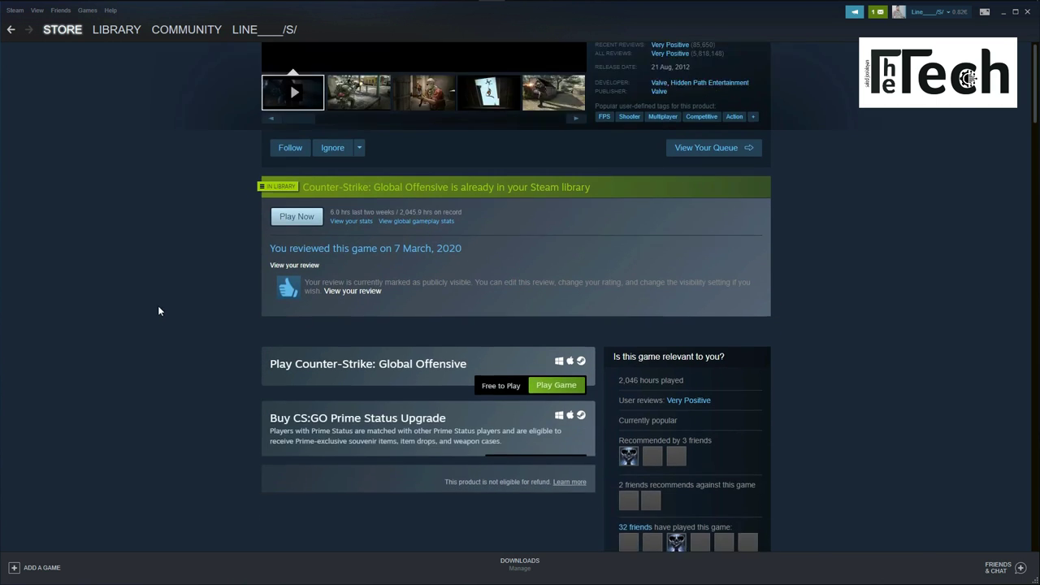
pyautogui.scroll(-2, 159, 311)
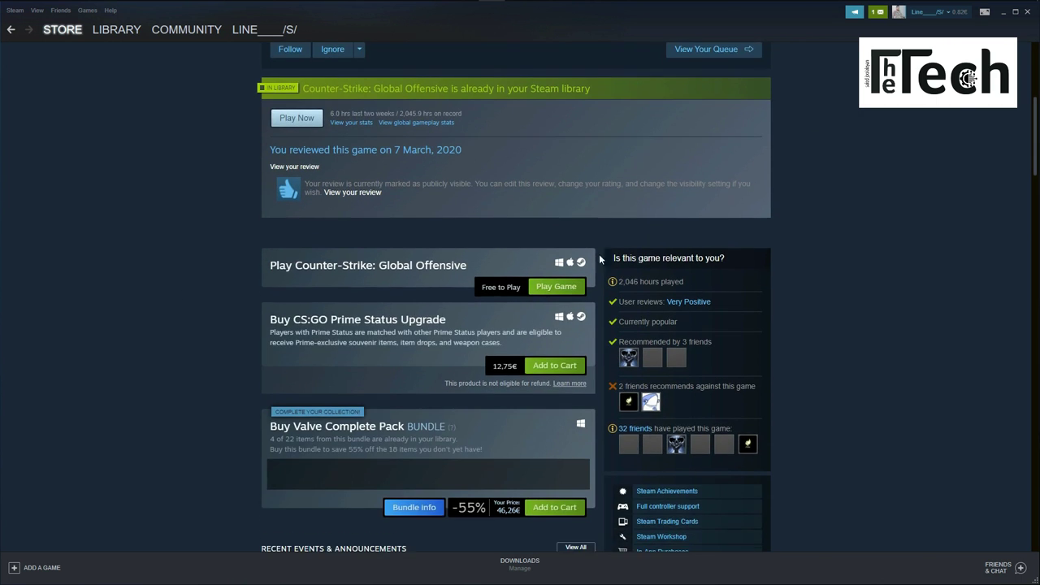
pyautogui.scroll(-2, 585, 252)
pyautogui.click(567, 191)
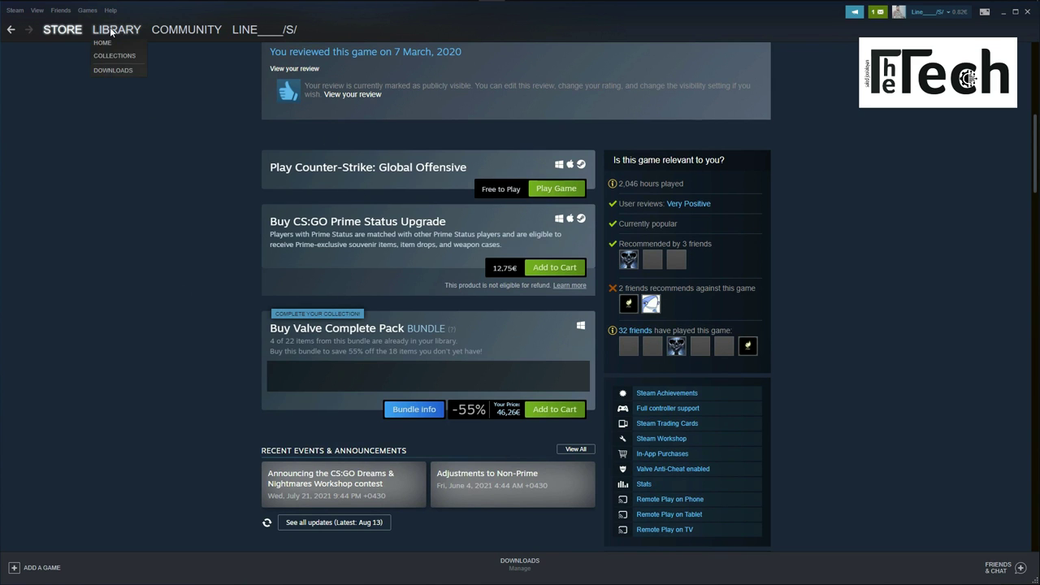
pyautogui.click(123, 71)
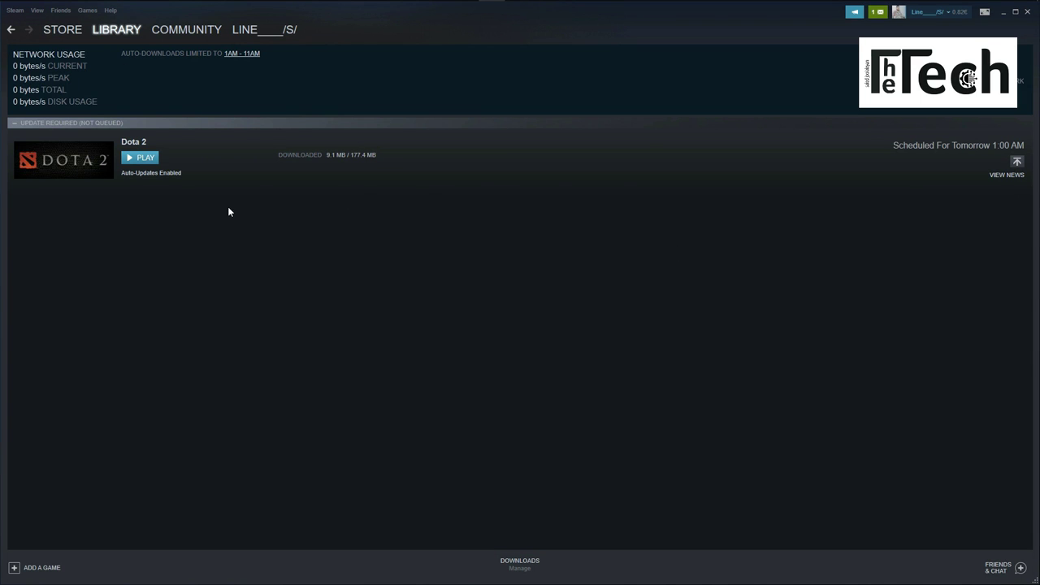
# Move the Dota 2 update to the top of the queue, pause downloads, and return to Library > Home
pyautogui.click(1015, 164)
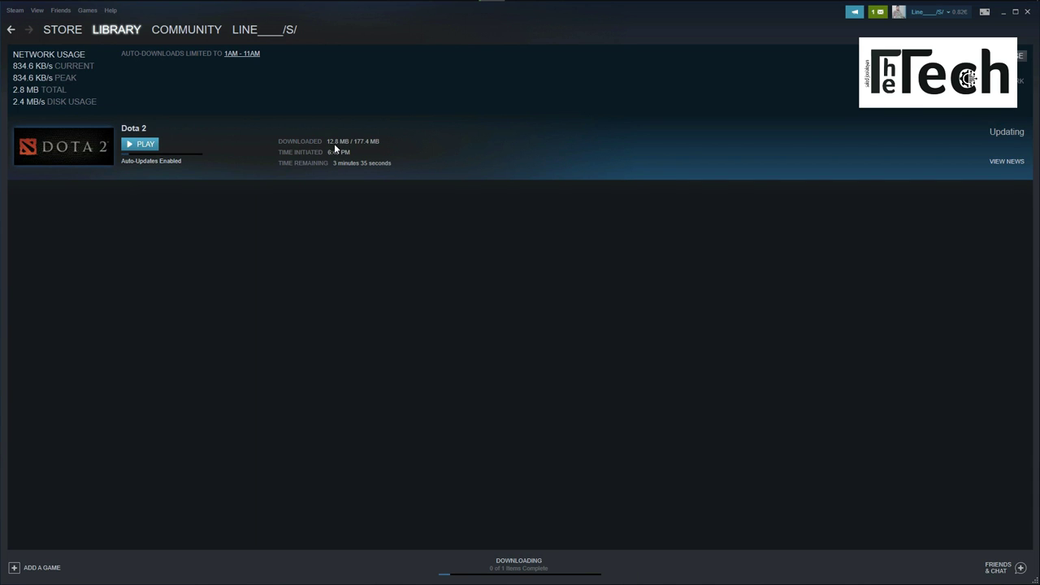
pyautogui.click(1012, 56)
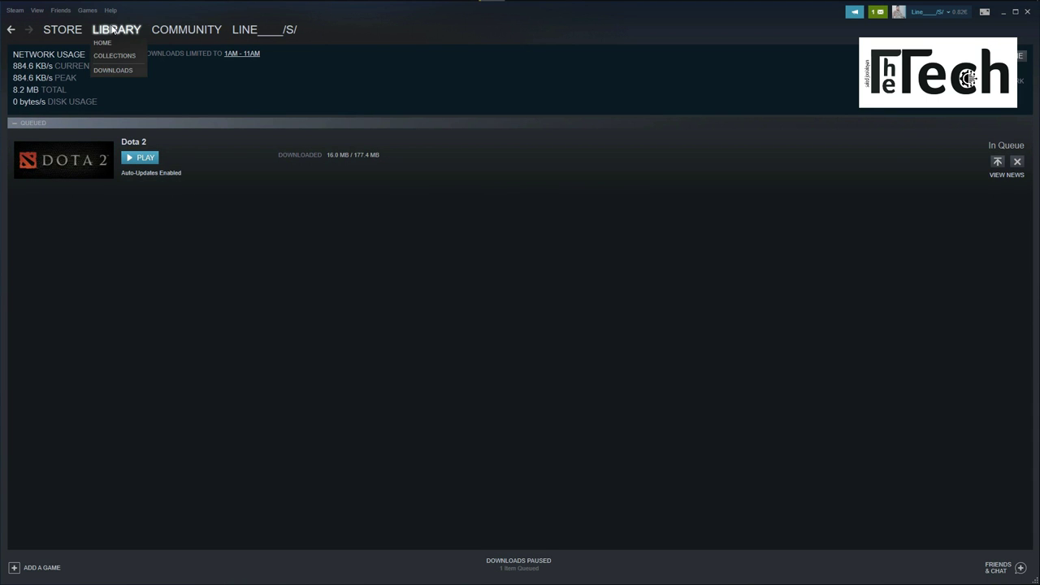
pyautogui.click(109, 42)
# Stop the running Counter-Strike: Global Offensive in Steam and reselect it in the library
pyautogui.moveTo(172, 36)
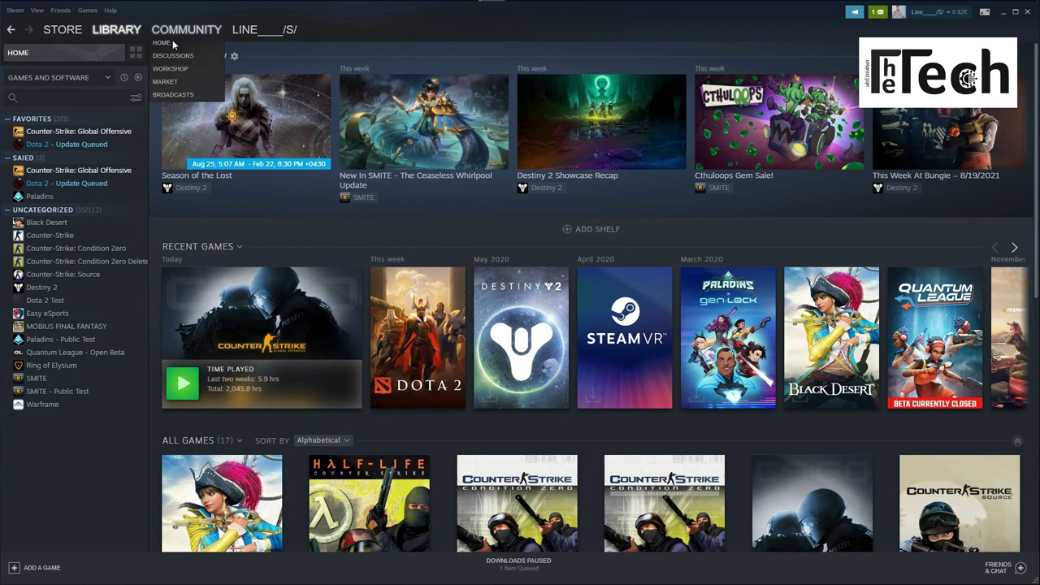
pyautogui.click(78, 131)
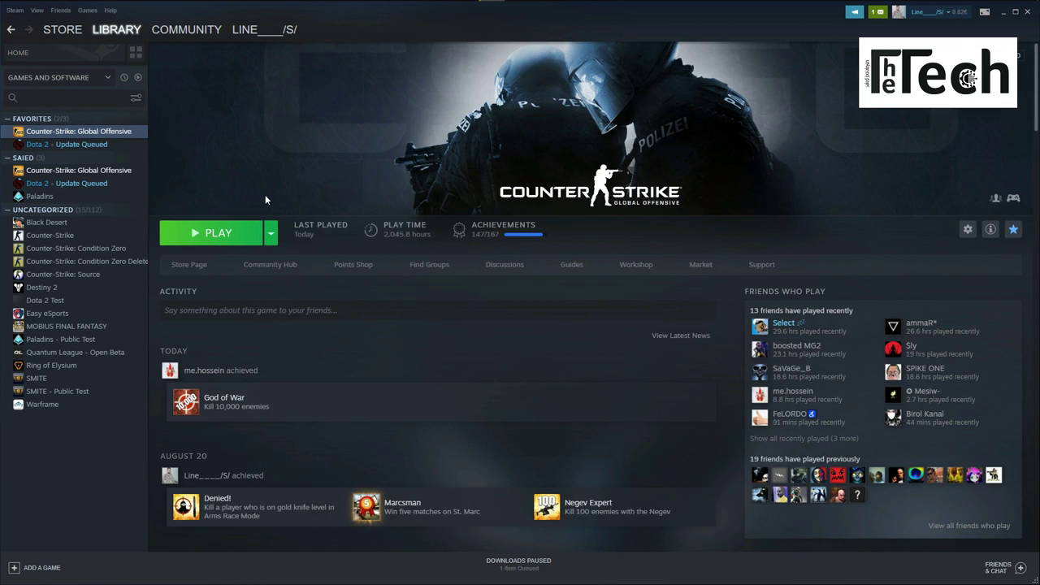
pyautogui.moveTo(468, 5)
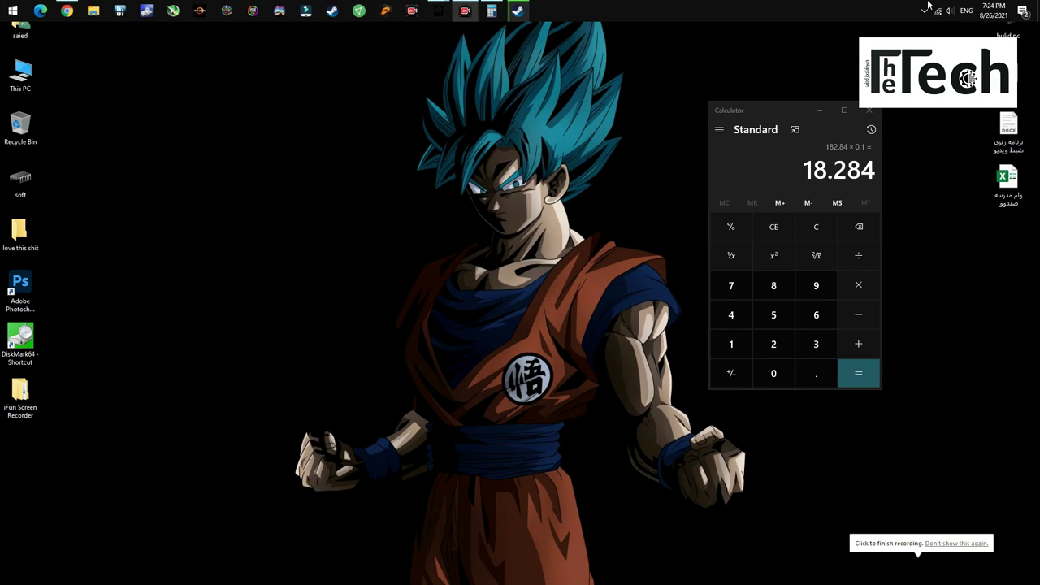
pyautogui.click(926, 9)
pyautogui.click(518, 10)
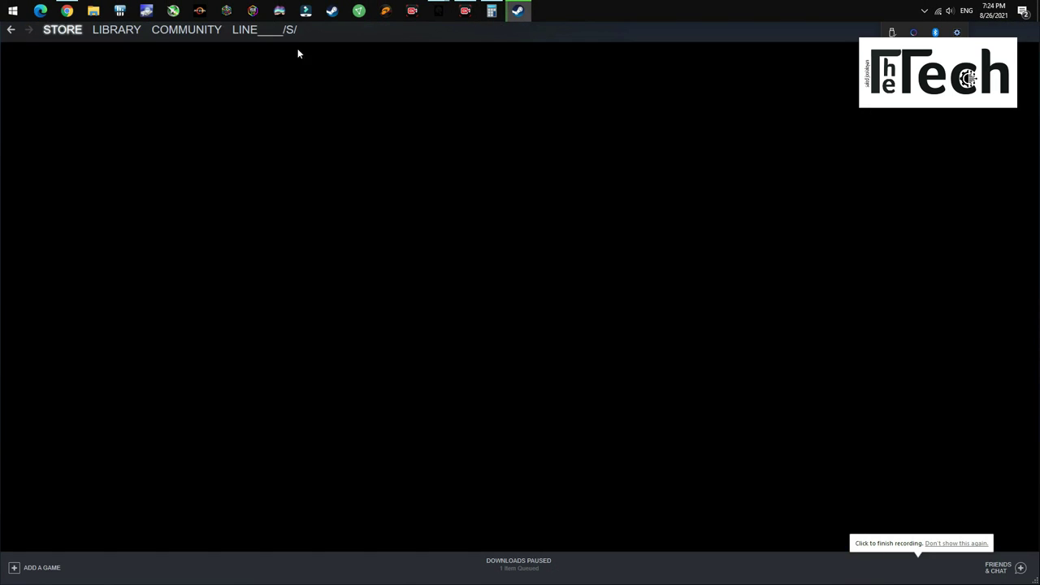
pyautogui.moveTo(105, 36)
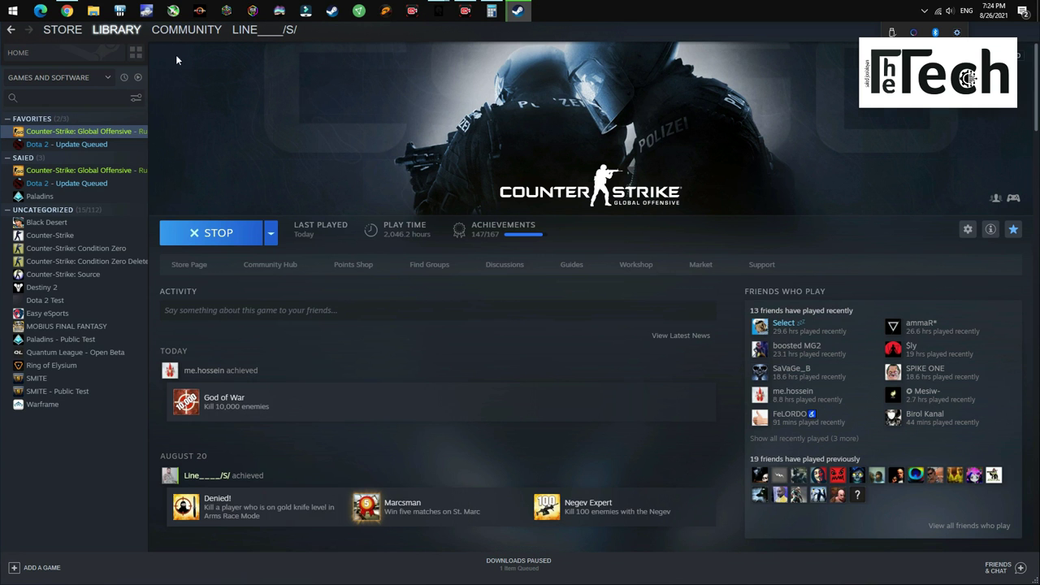
pyautogui.click(222, 238)
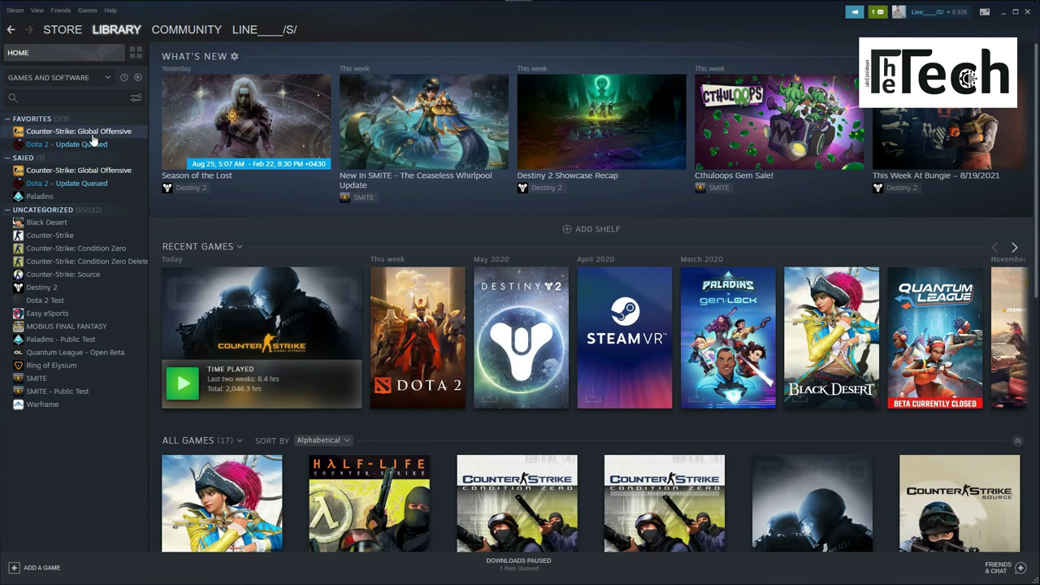
pyautogui.click(77, 134)
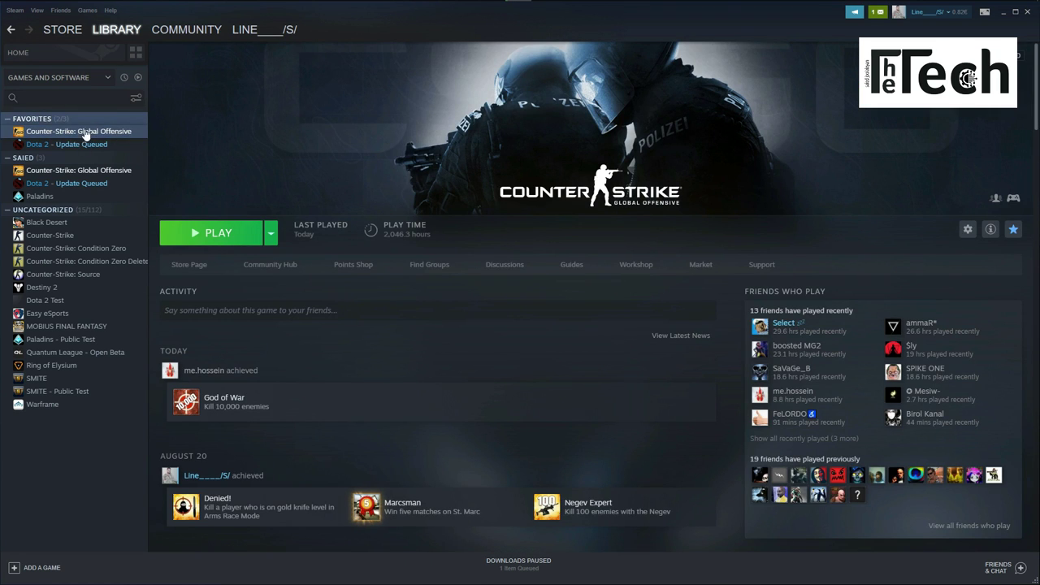
# Launch Counter-Strike: Global Offensive from its library page and wait for the main menu
pyautogui.click(225, 234)
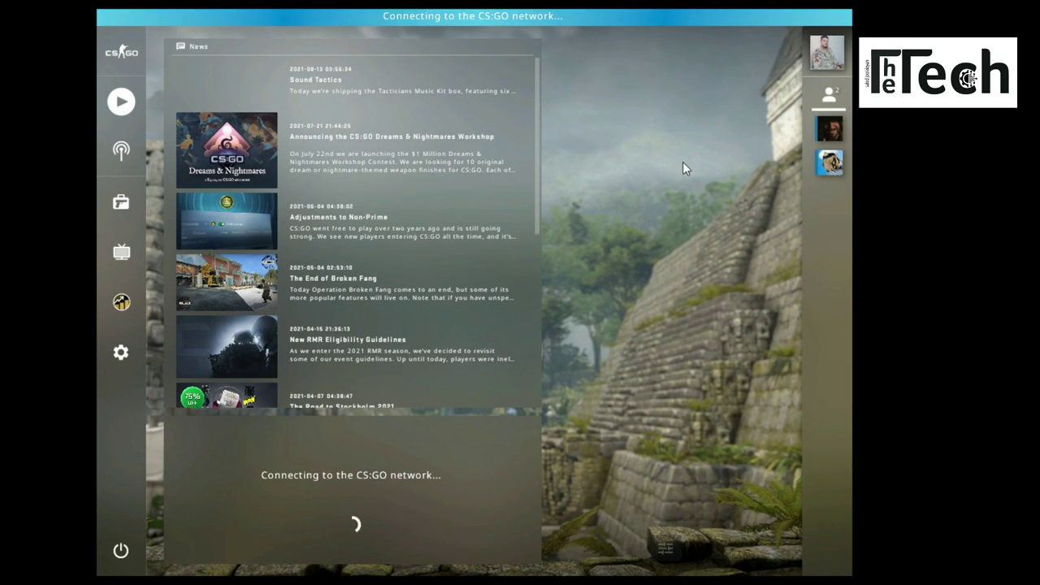
pyautogui.click(143, 353)
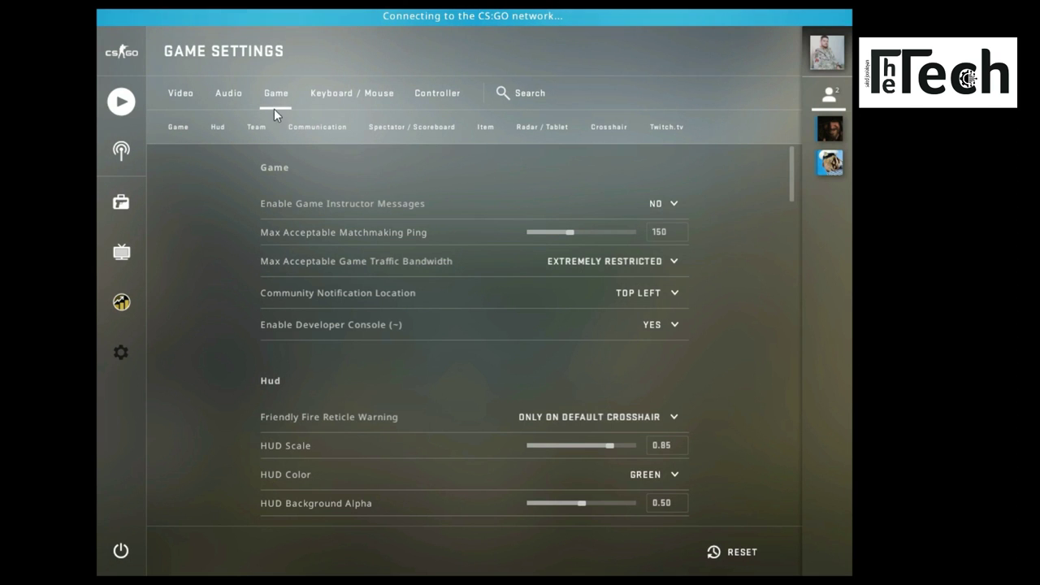
# Browse the Video and Advanced Video settings without changing anything
pyautogui.click(184, 95)
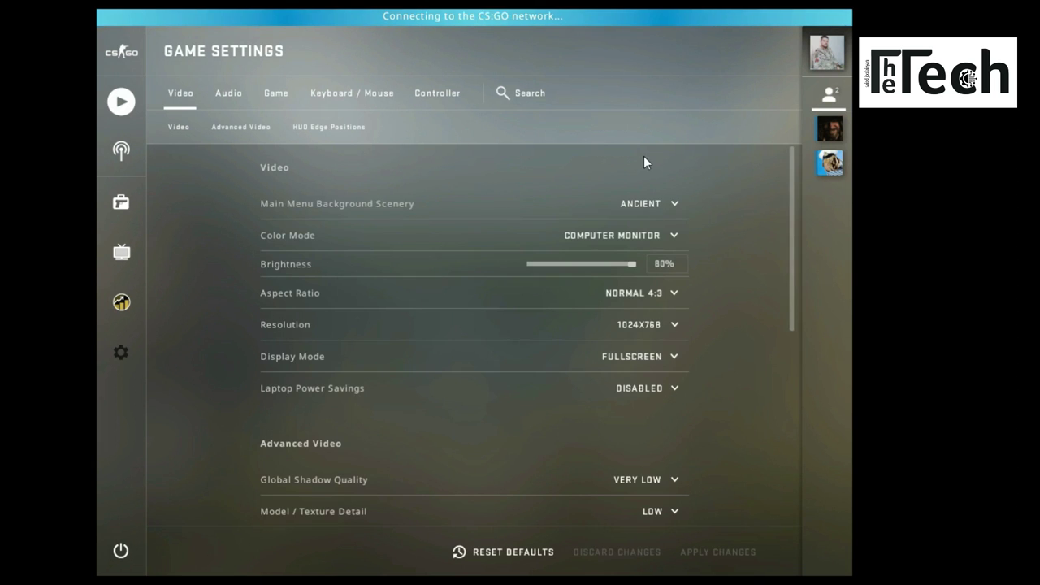
pyautogui.click(256, 128)
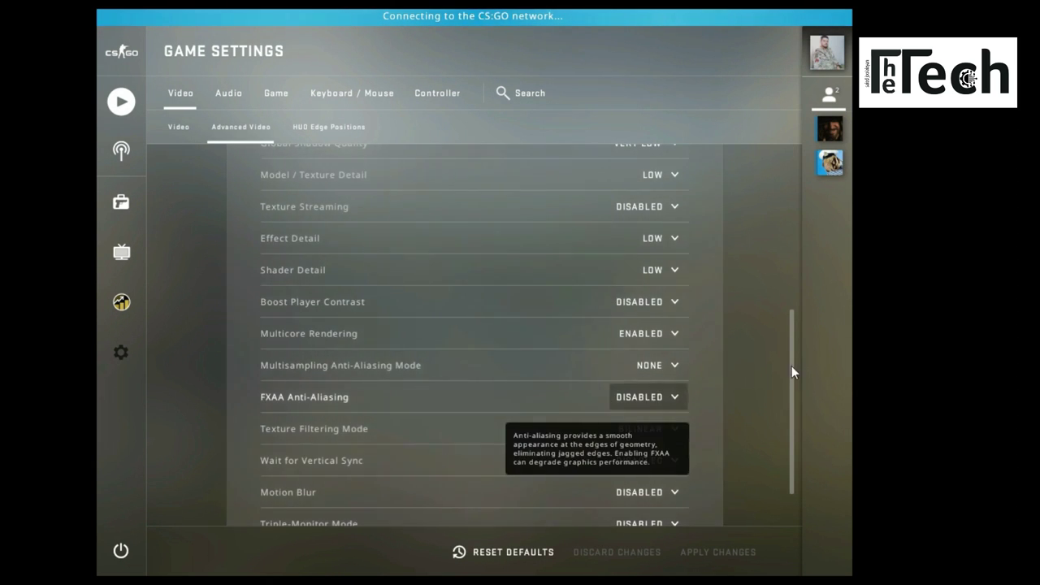
pyautogui.scroll(5, 789, 372)
pyautogui.moveTo(793, 328); pyautogui.dragTo(785, 435)
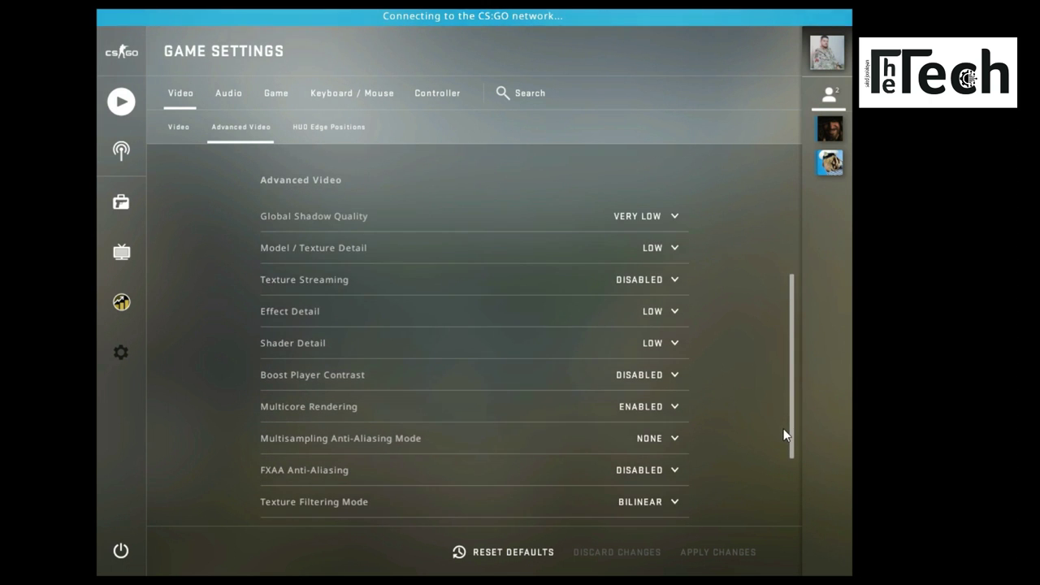
pyautogui.scroll(-2, 654, 402)
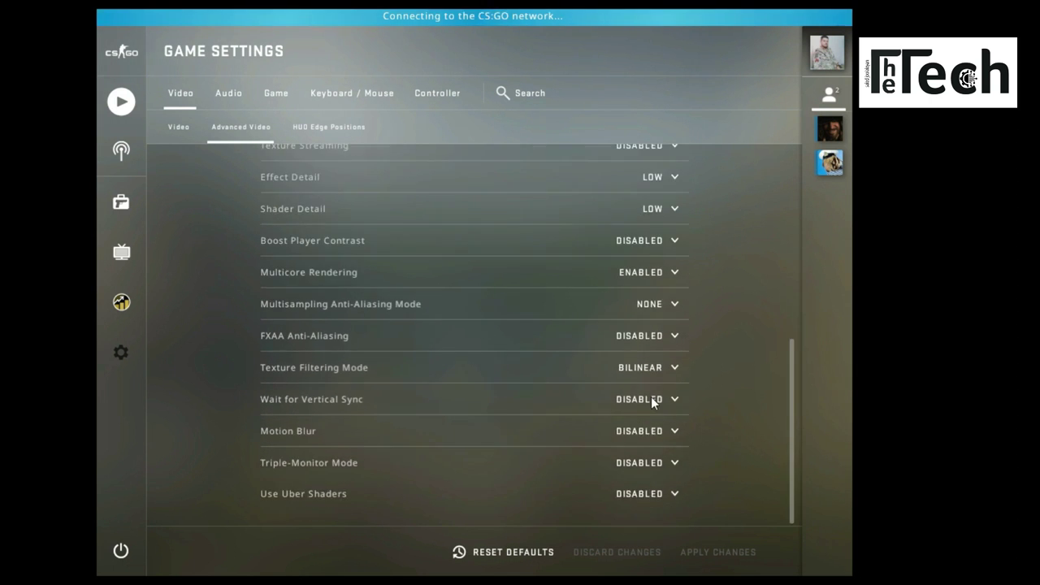
pyautogui.scroll(4, 573, 365)
pyautogui.scroll(-2, 650, 406)
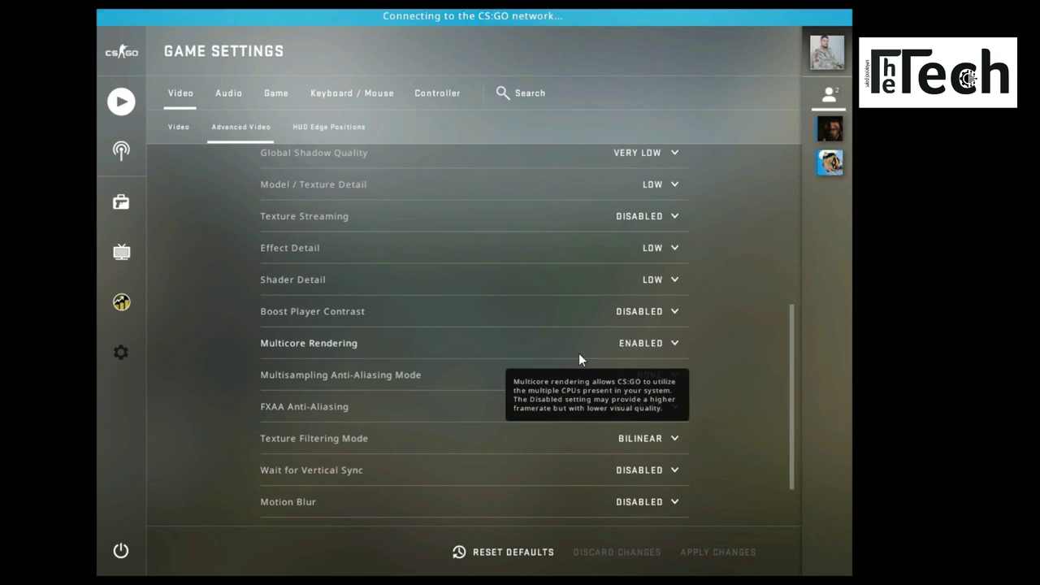
pyautogui.scroll(5, 750, 346)
# Keep the 1024x768 resolution, then go to the official matchmaking map selection
pyautogui.click(641, 325)
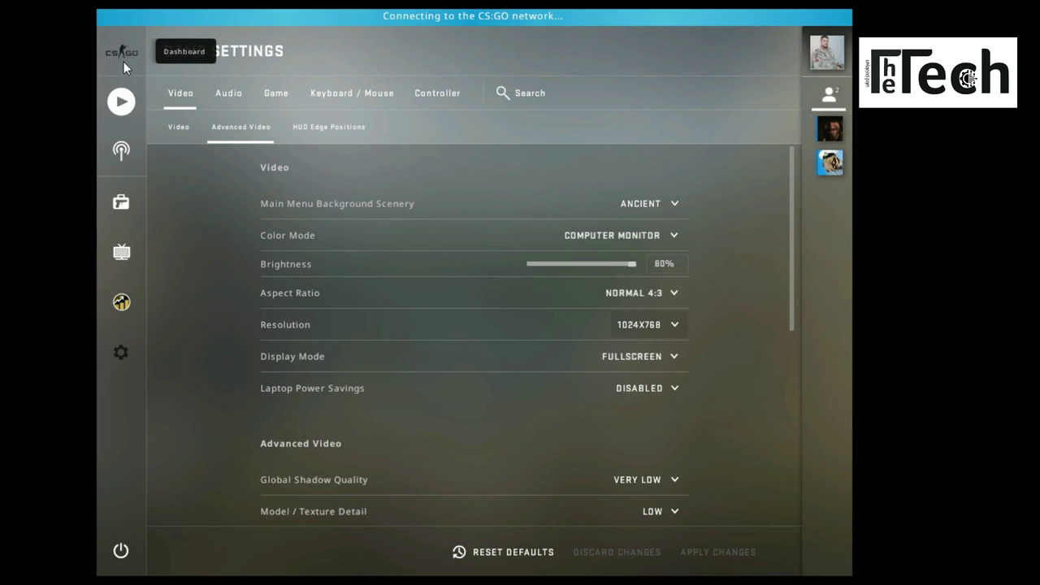
pyautogui.click(115, 71)
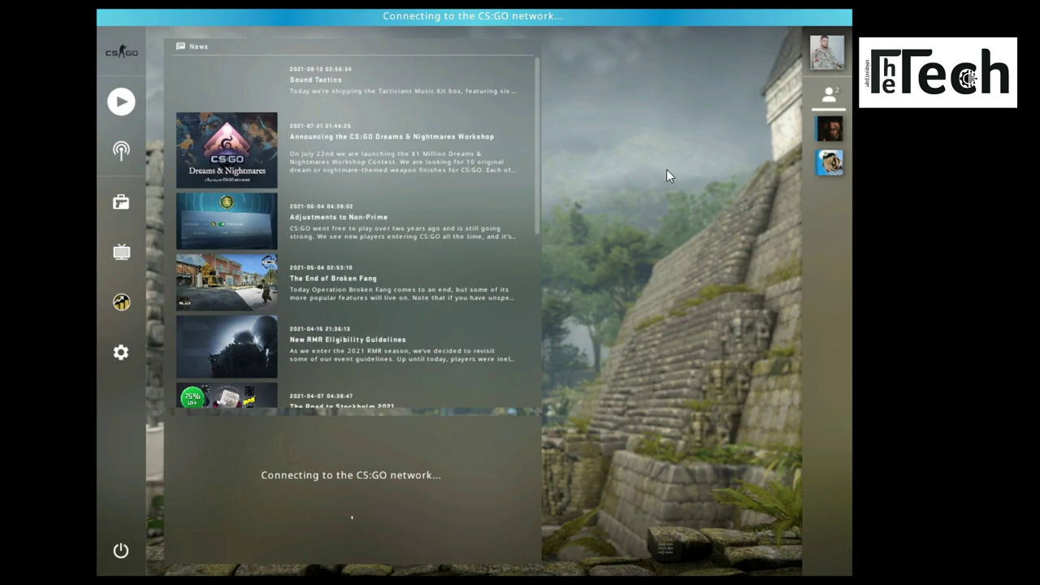
pyautogui.click(122, 102)
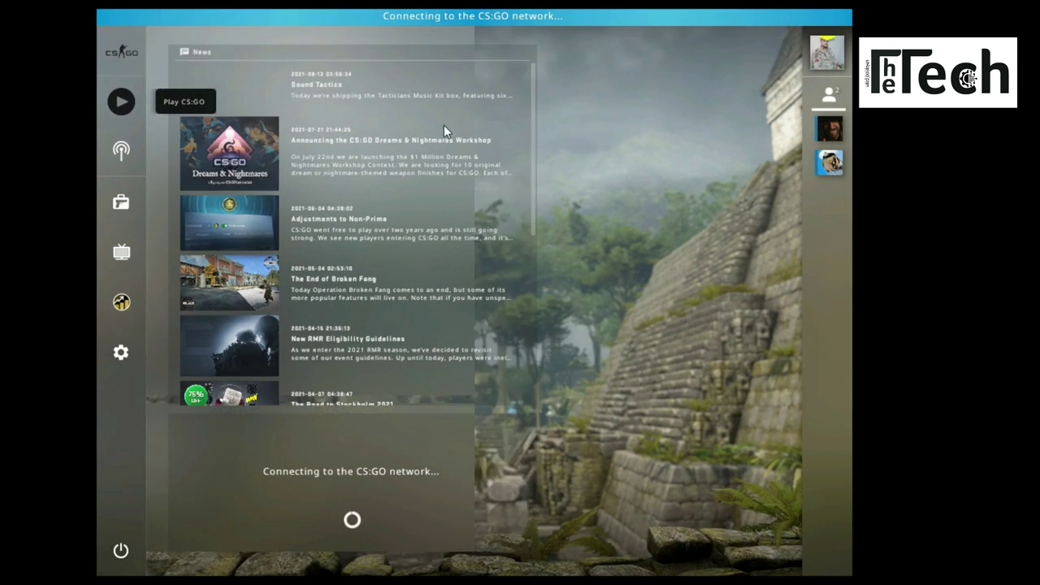